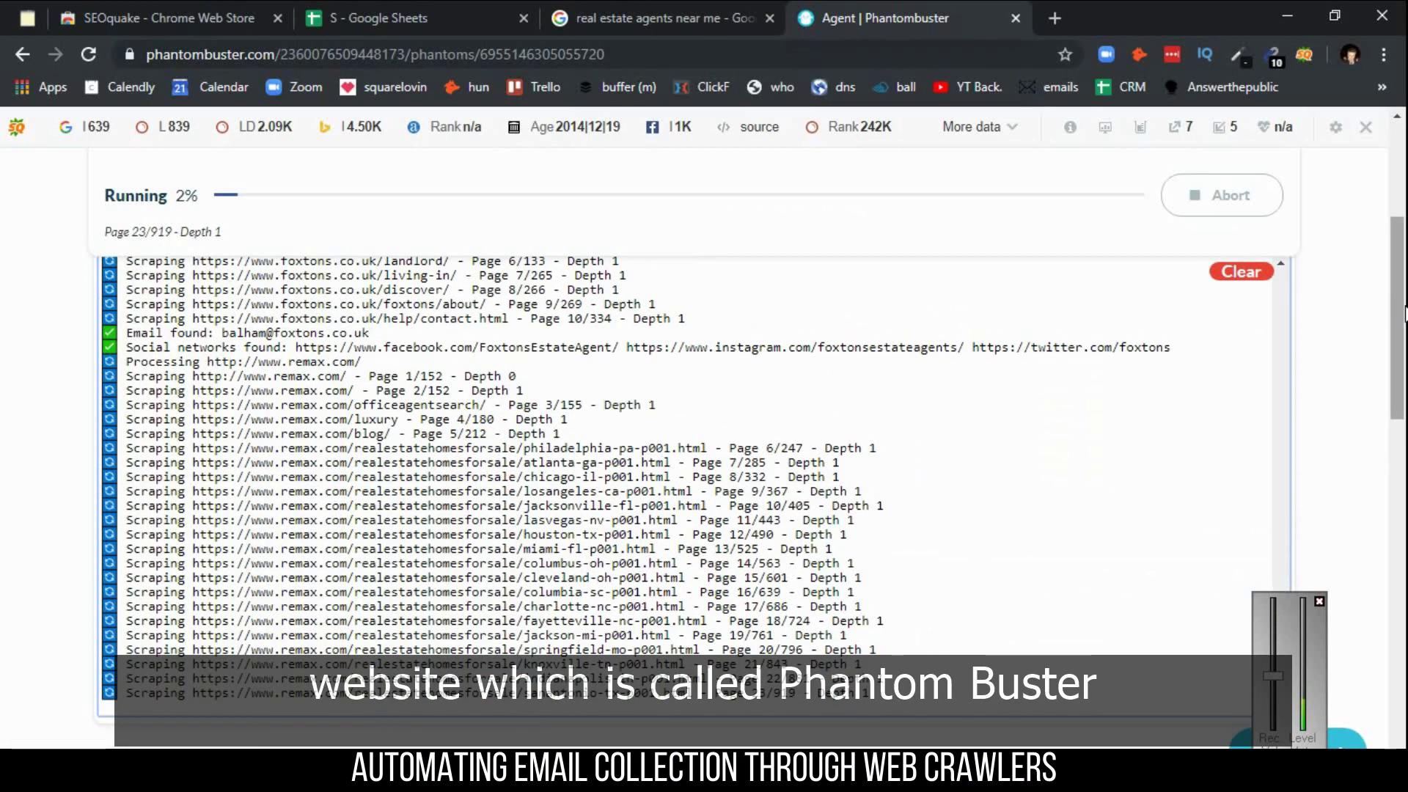
# - Abort the running Data Scraping Crawler job and go to the phantom Store
pyautogui.moveTo(1404, 312); pyautogui.dragTo(1405, 247)
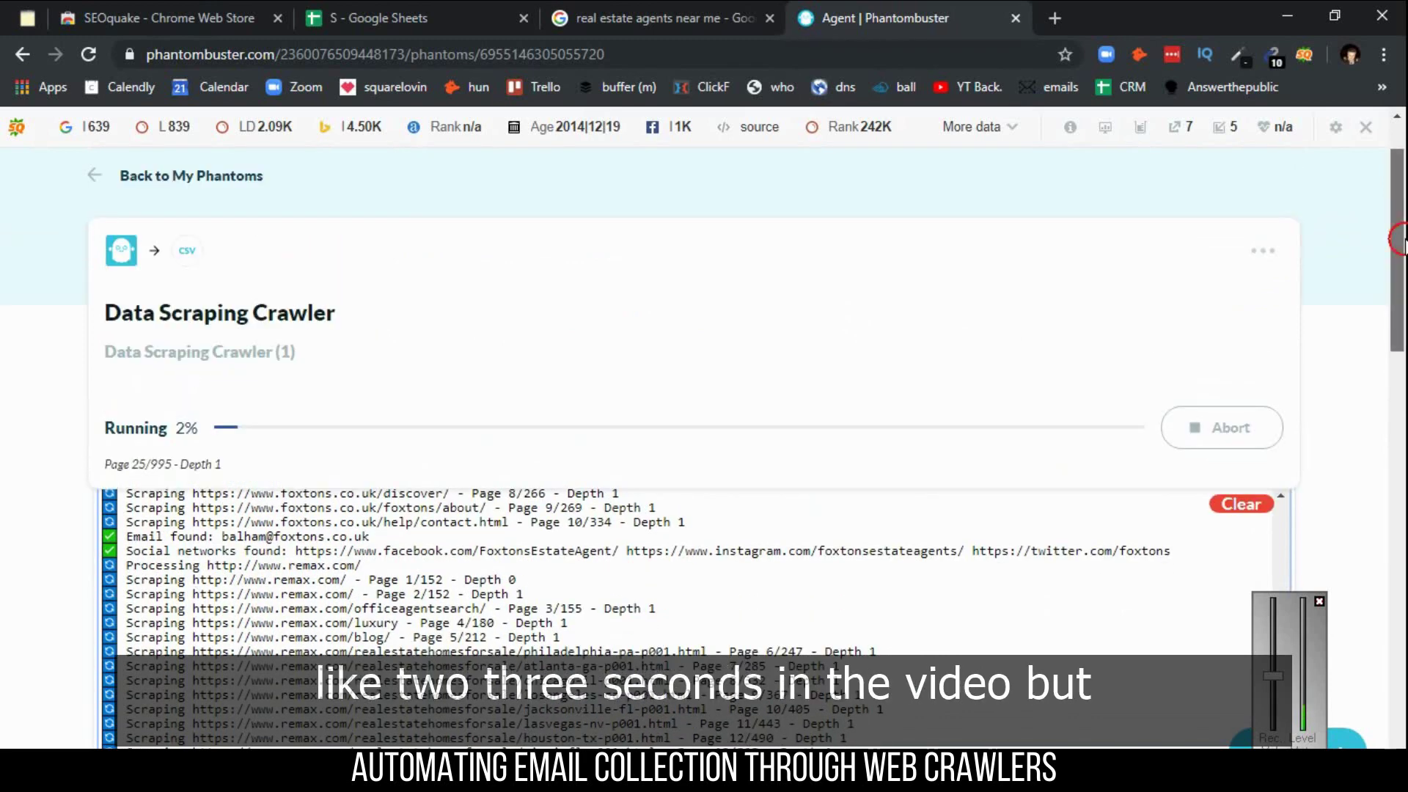
pyautogui.moveTo(1405, 247); pyautogui.dragTo(1404, 223)
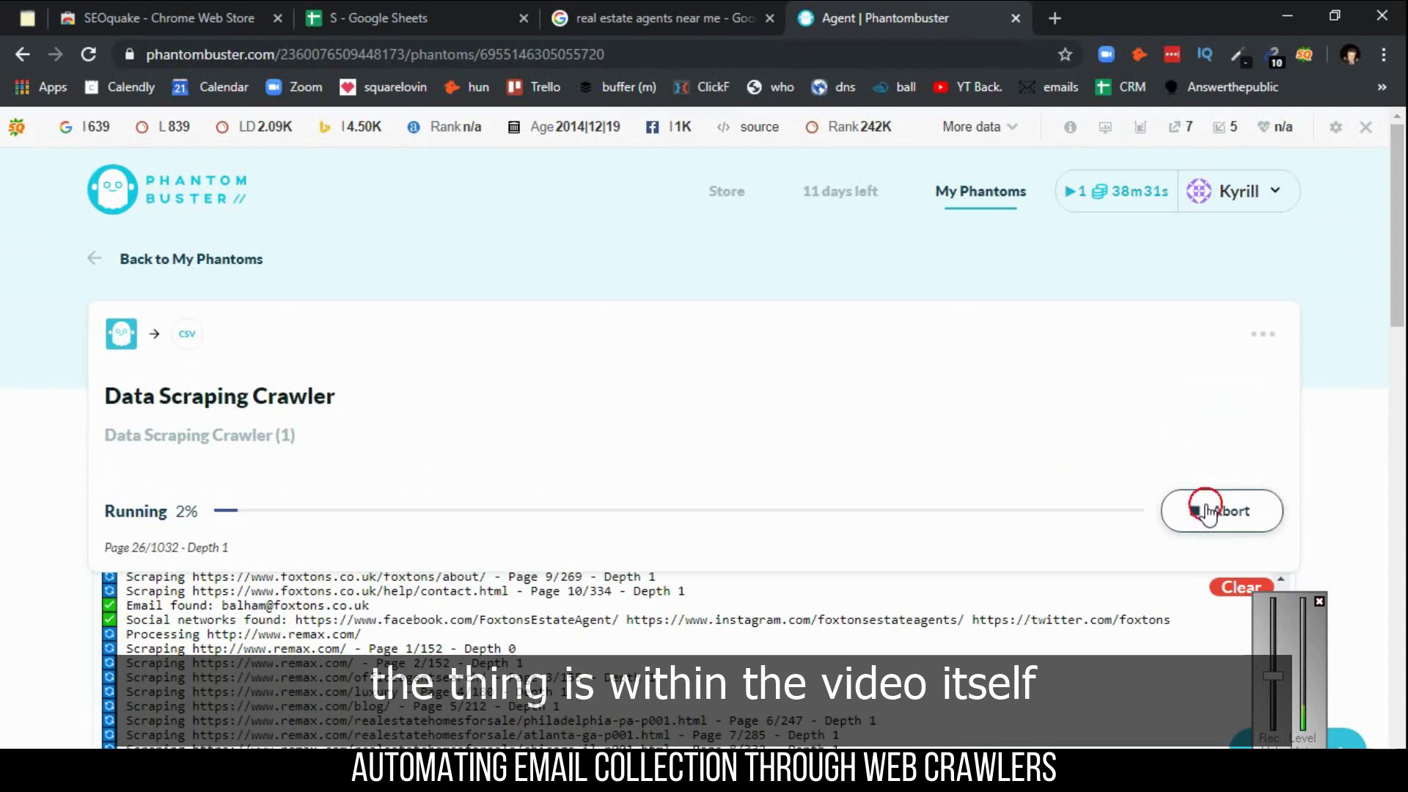
pyautogui.click(1209, 513)
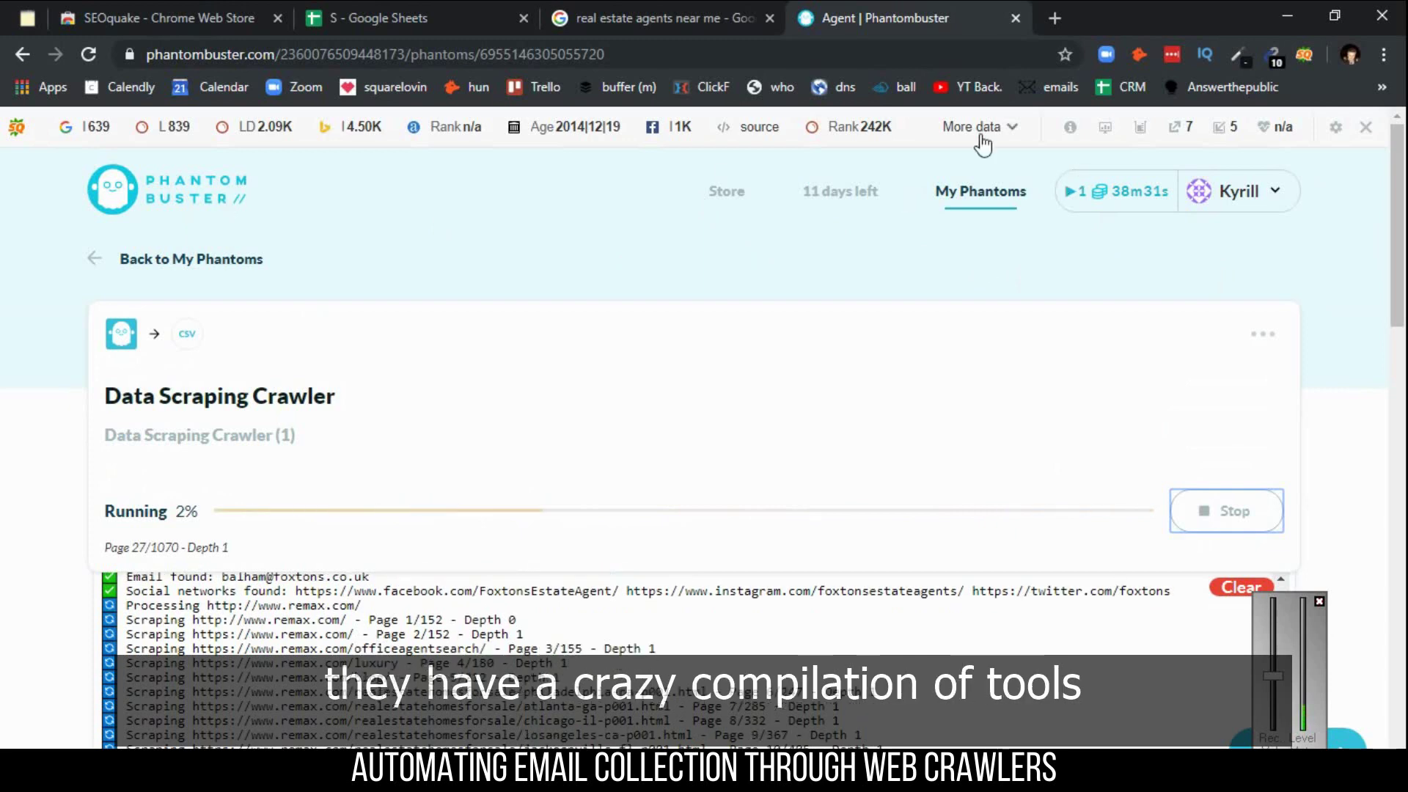
pyautogui.click(728, 192)
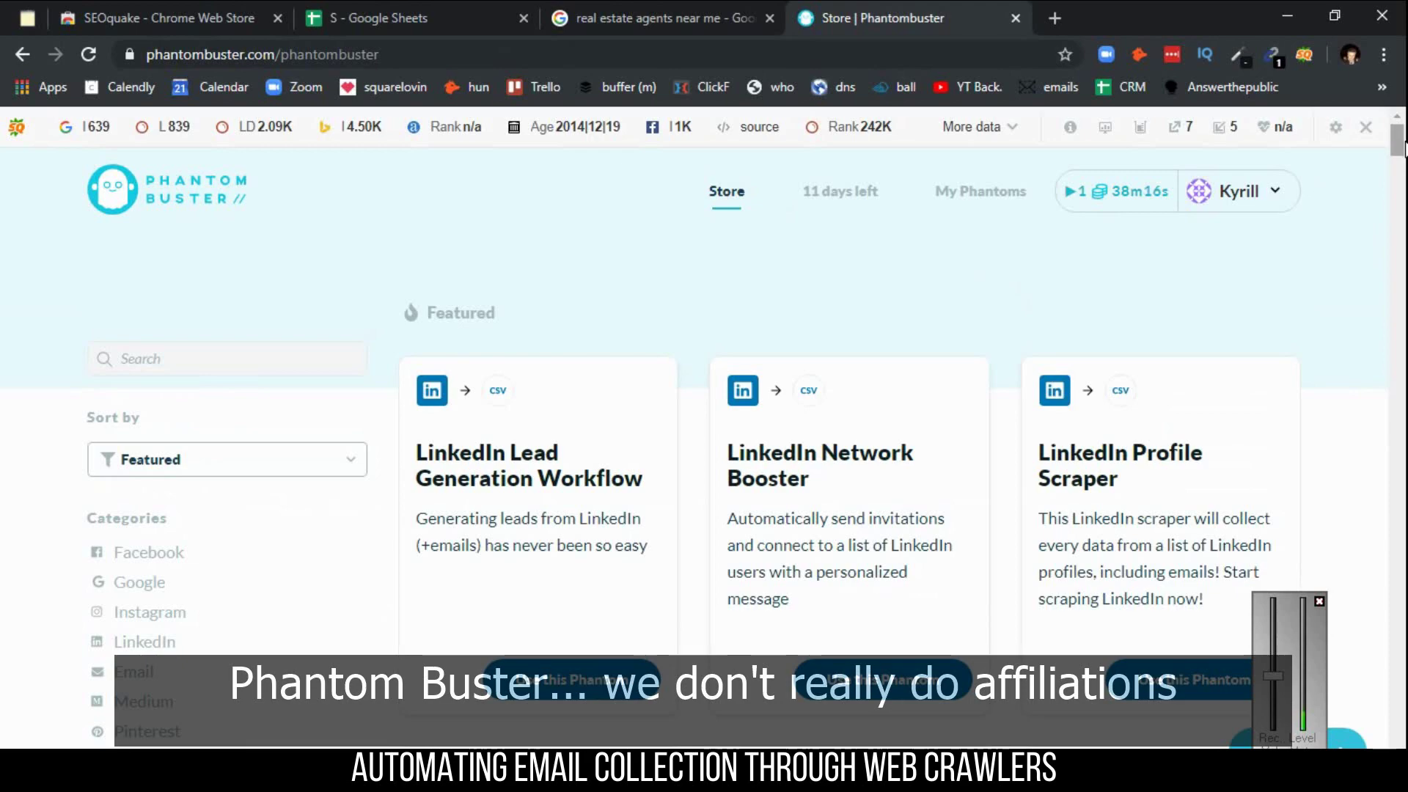
# - Scroll the Store past the LinkedIn and Instagram cards to the Data Scraping Crawler card
pyautogui.moveTo(1405, 146)
pyautogui.mouseDown()
pyautogui.moveTo(1405, 163)
pyautogui.moveTo(1404, 136)
pyautogui.mouseUp()
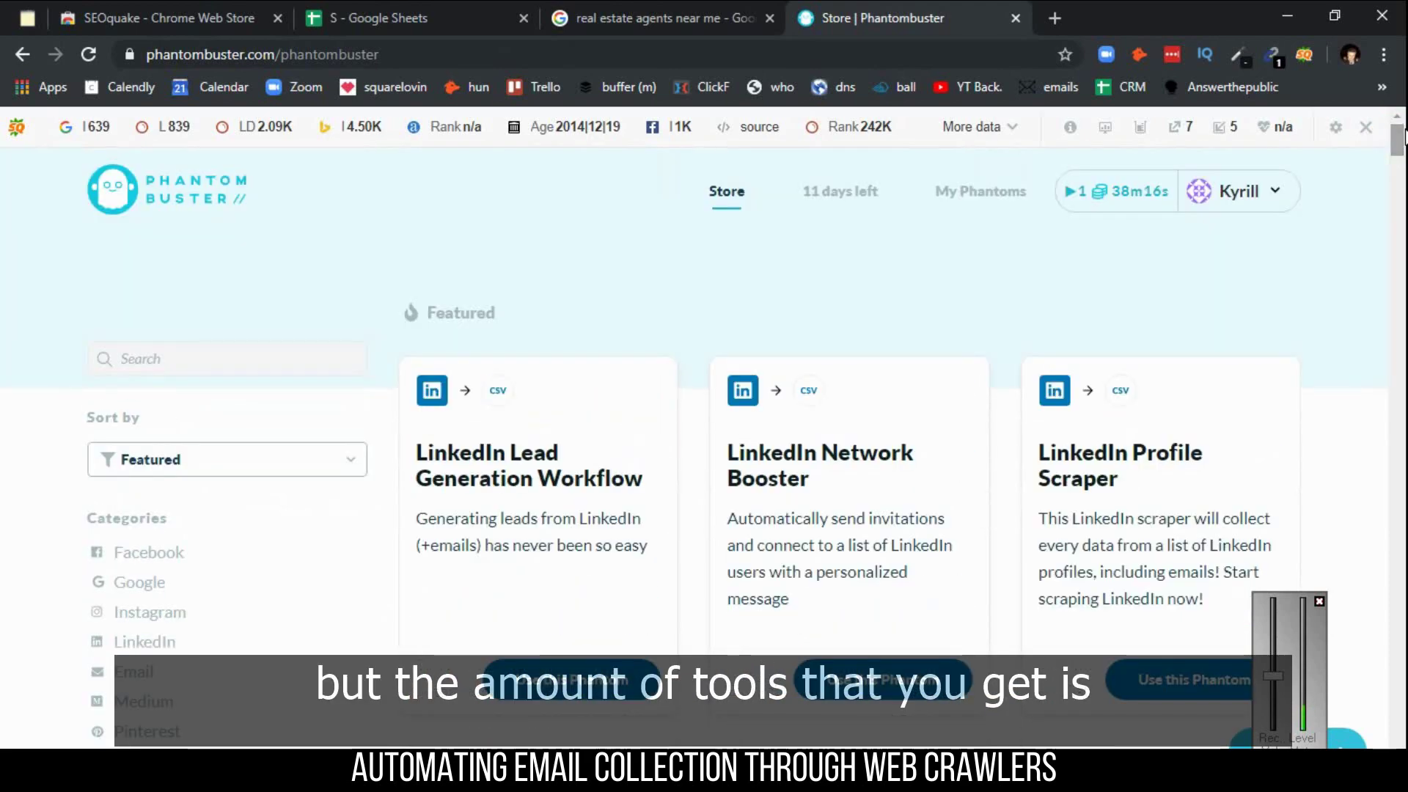
pyautogui.scroll(-3, 1404, 136)
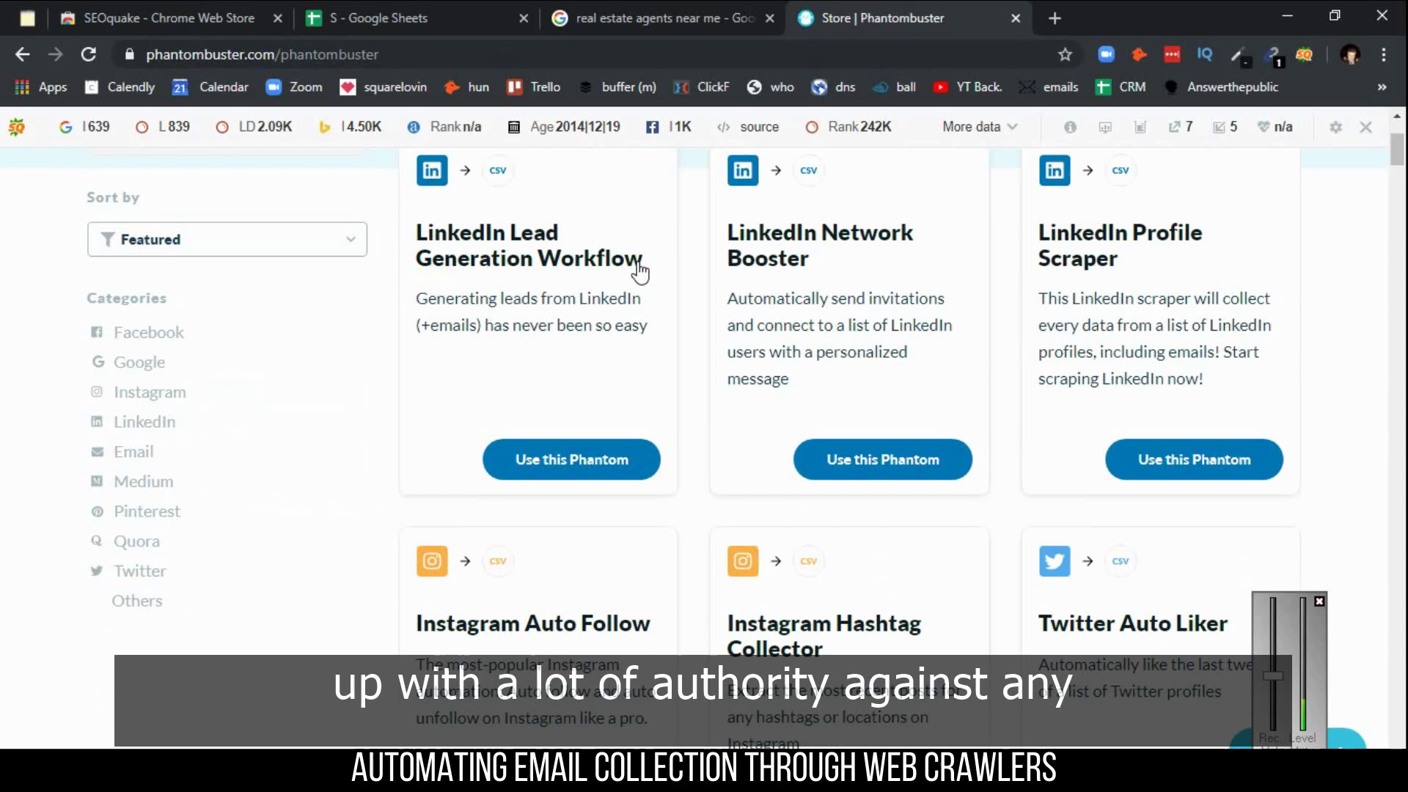
pyautogui.scroll(-10, 640, 271)
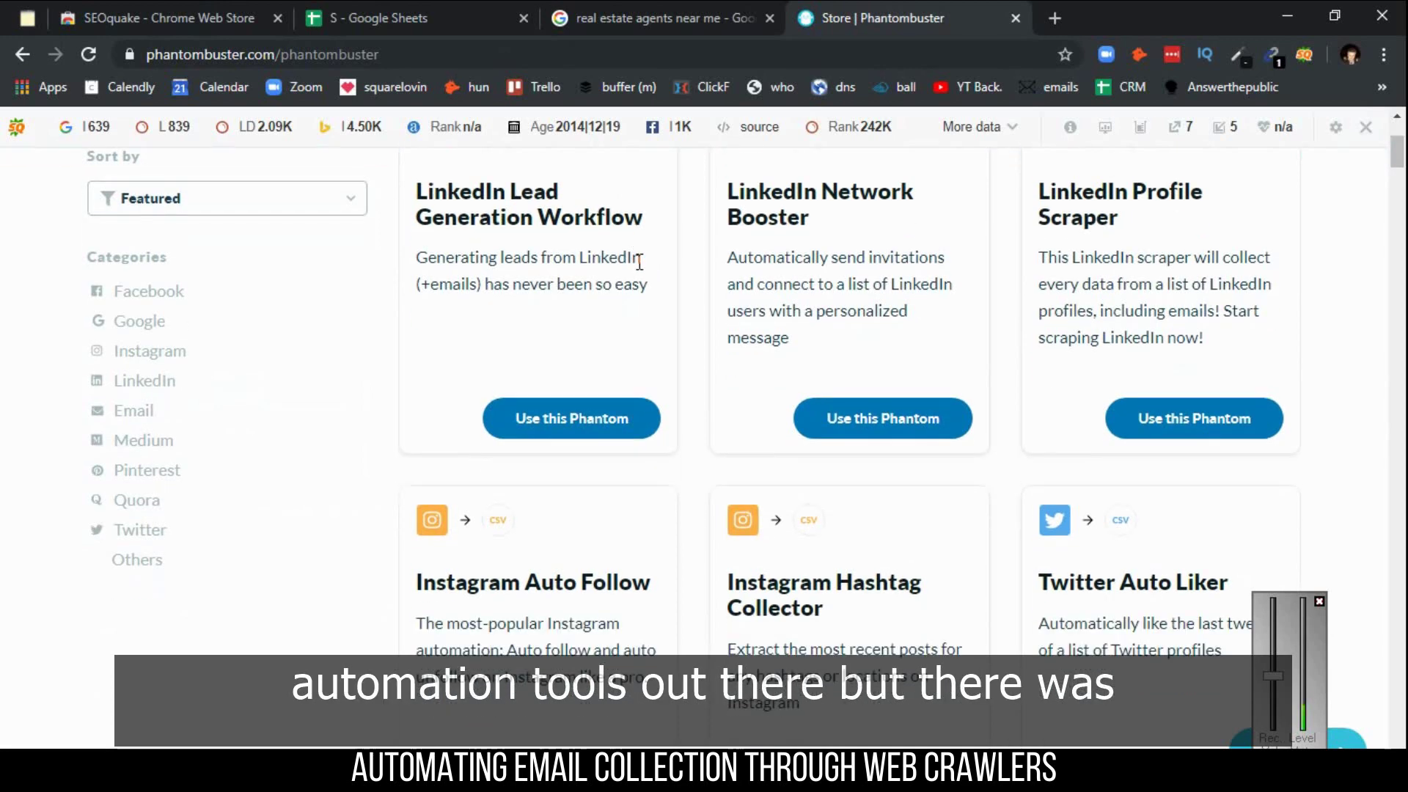
pyautogui.scroll(1, 640, 272)
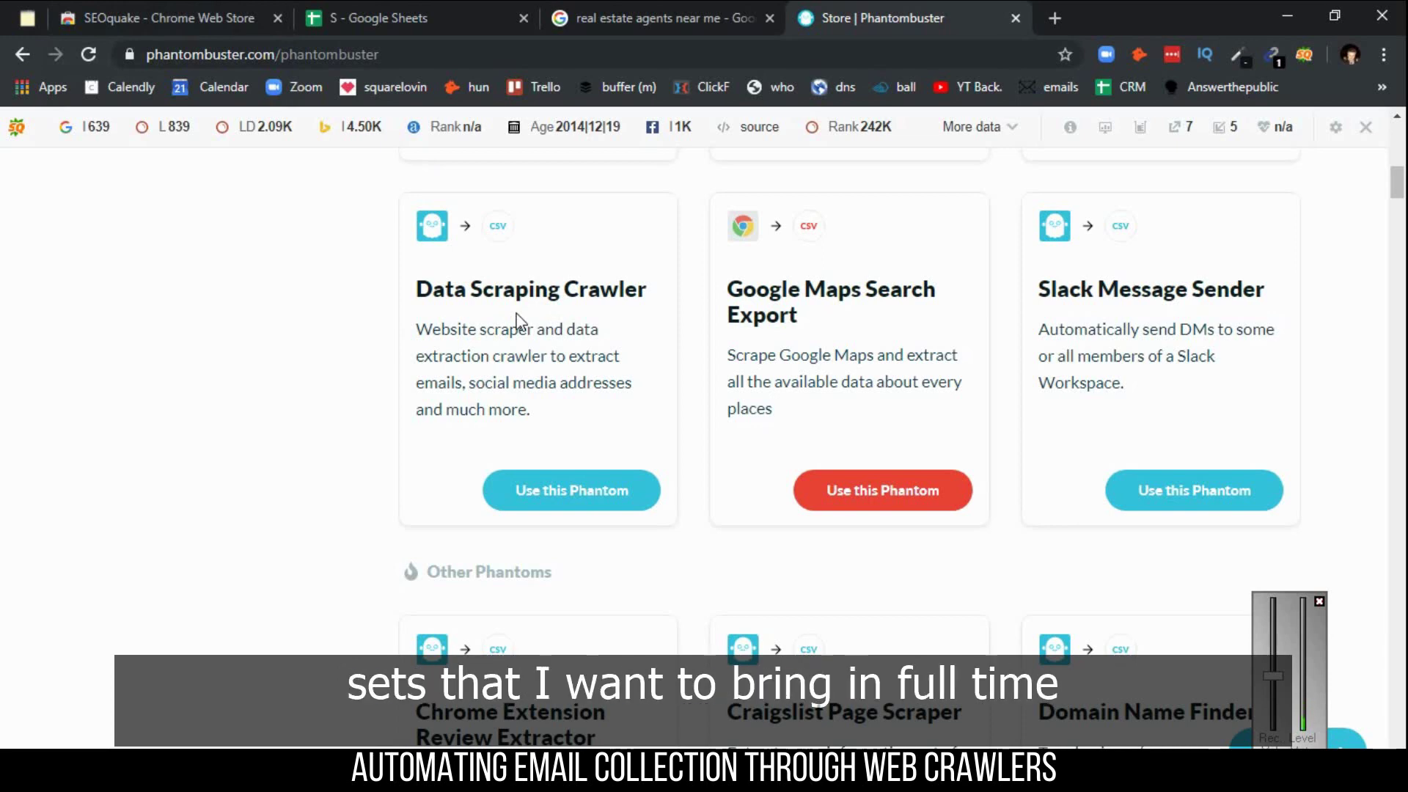
# - Switch to the SEOquake Chrome Web Store tab
pyautogui.click(242, 18)
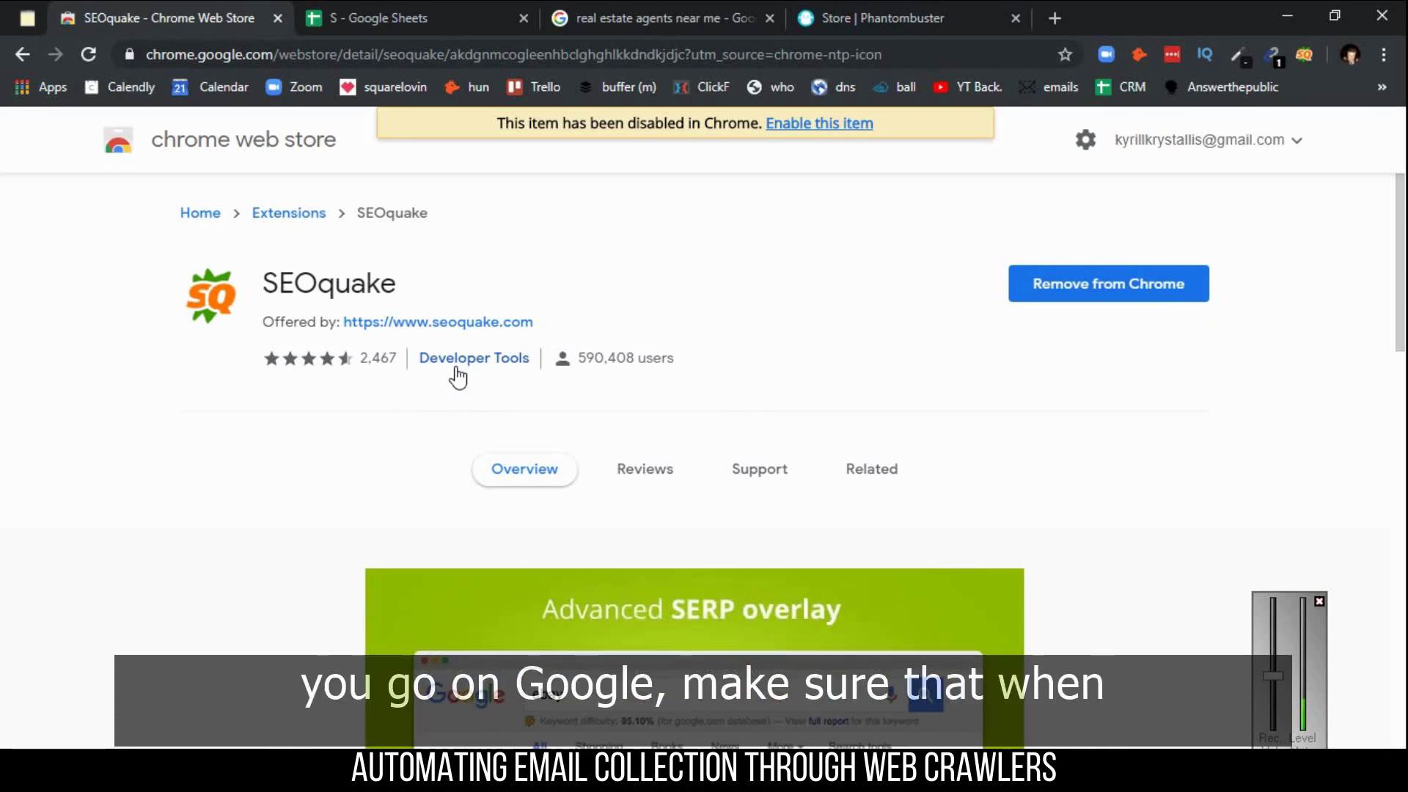
# - Switch to the Google results tab for 'real estate agents near me'
pyautogui.click(660, 18)
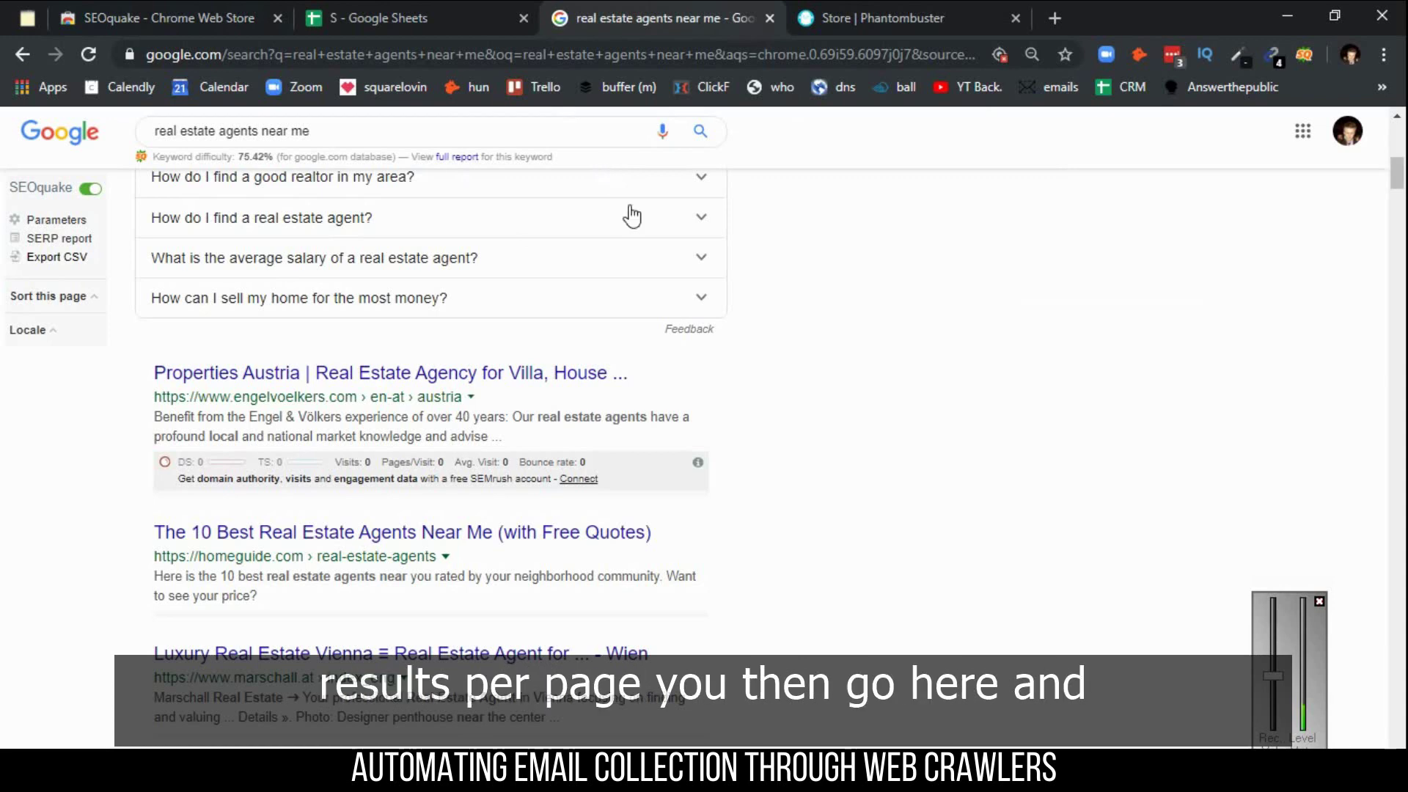
# - Use SEOquake's Export CSV to download the Google result URLs
pyautogui.click(34, 264)
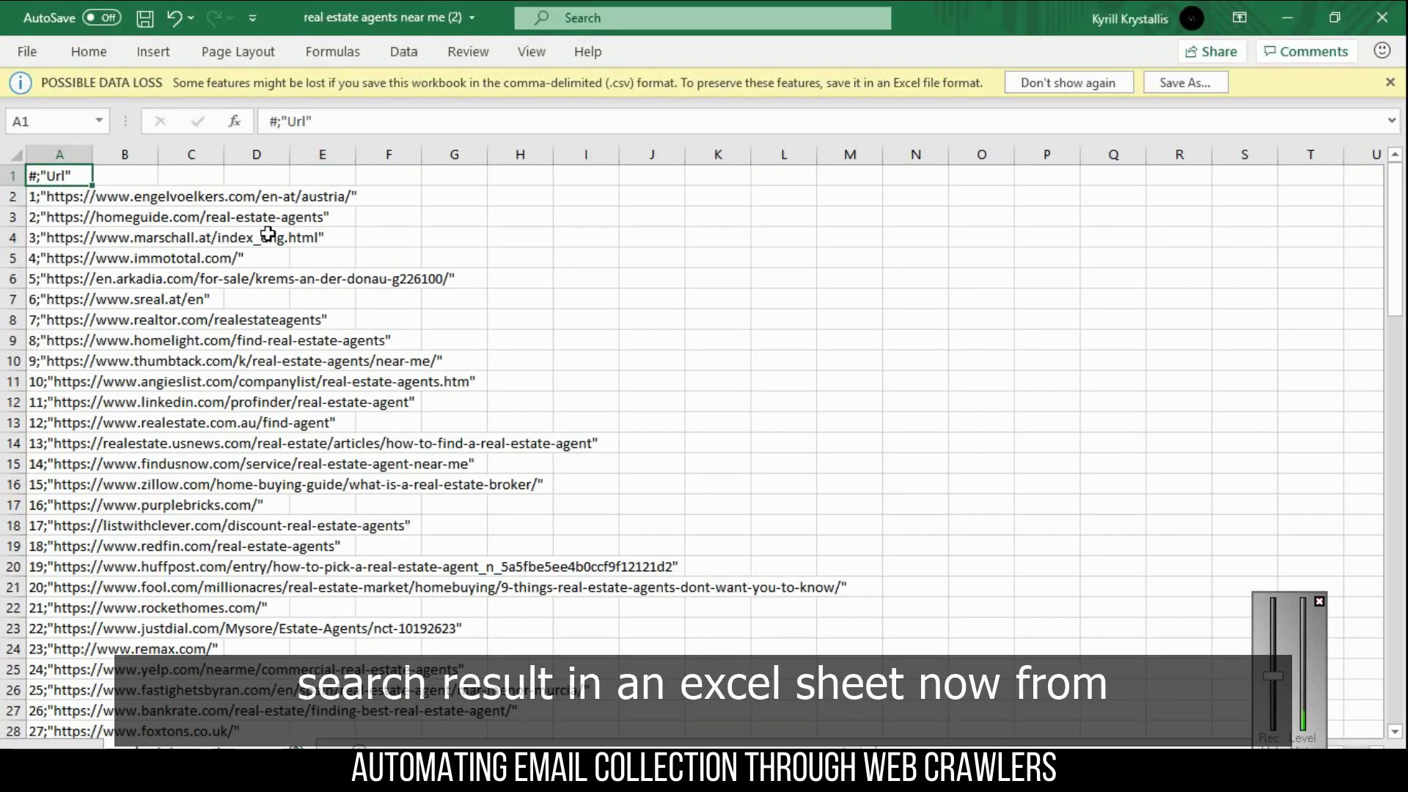
# - In the raw CSV, highlight the '1;' and '2;' rank prefixes and A3's trailing quote mark
pyautogui.click(266, 233)
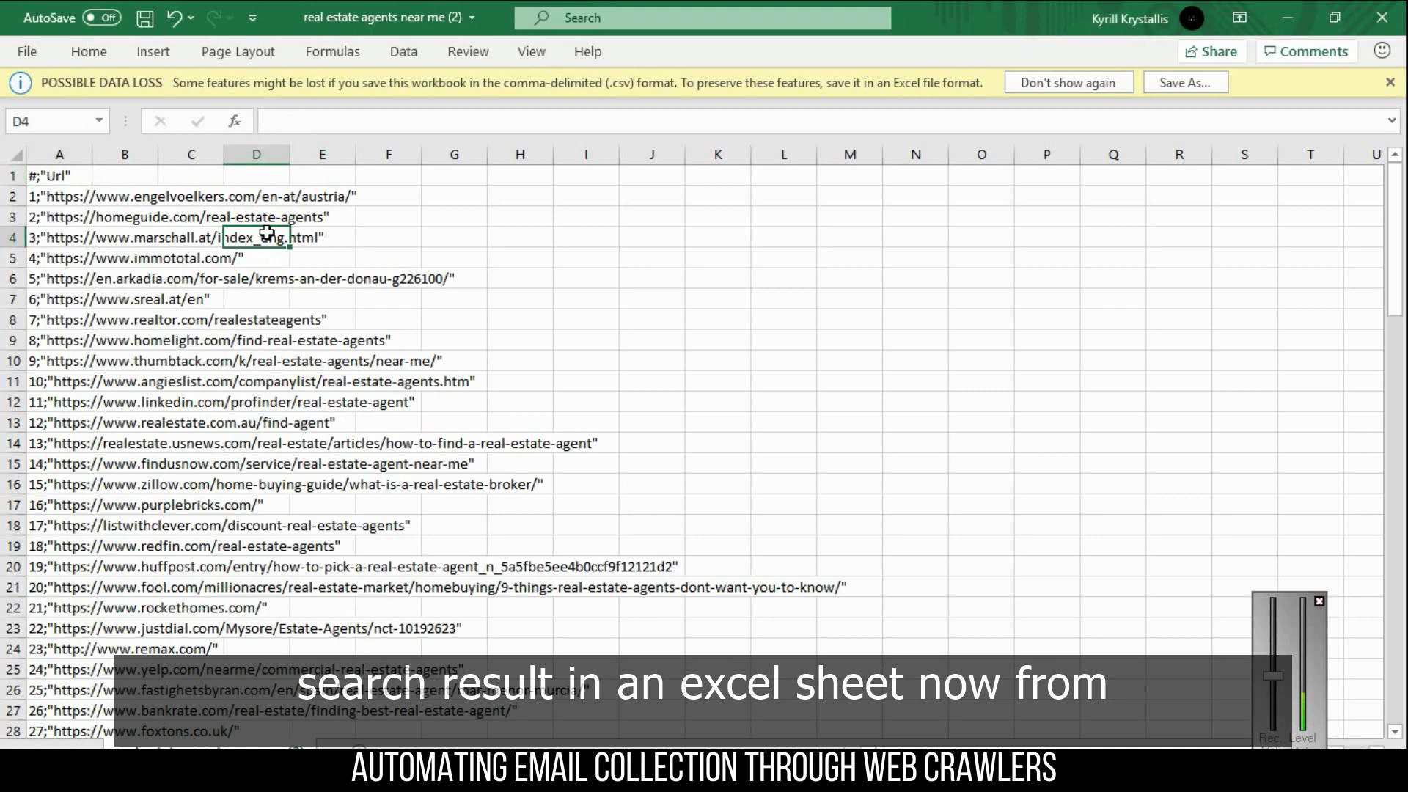
pyautogui.click(60, 195)
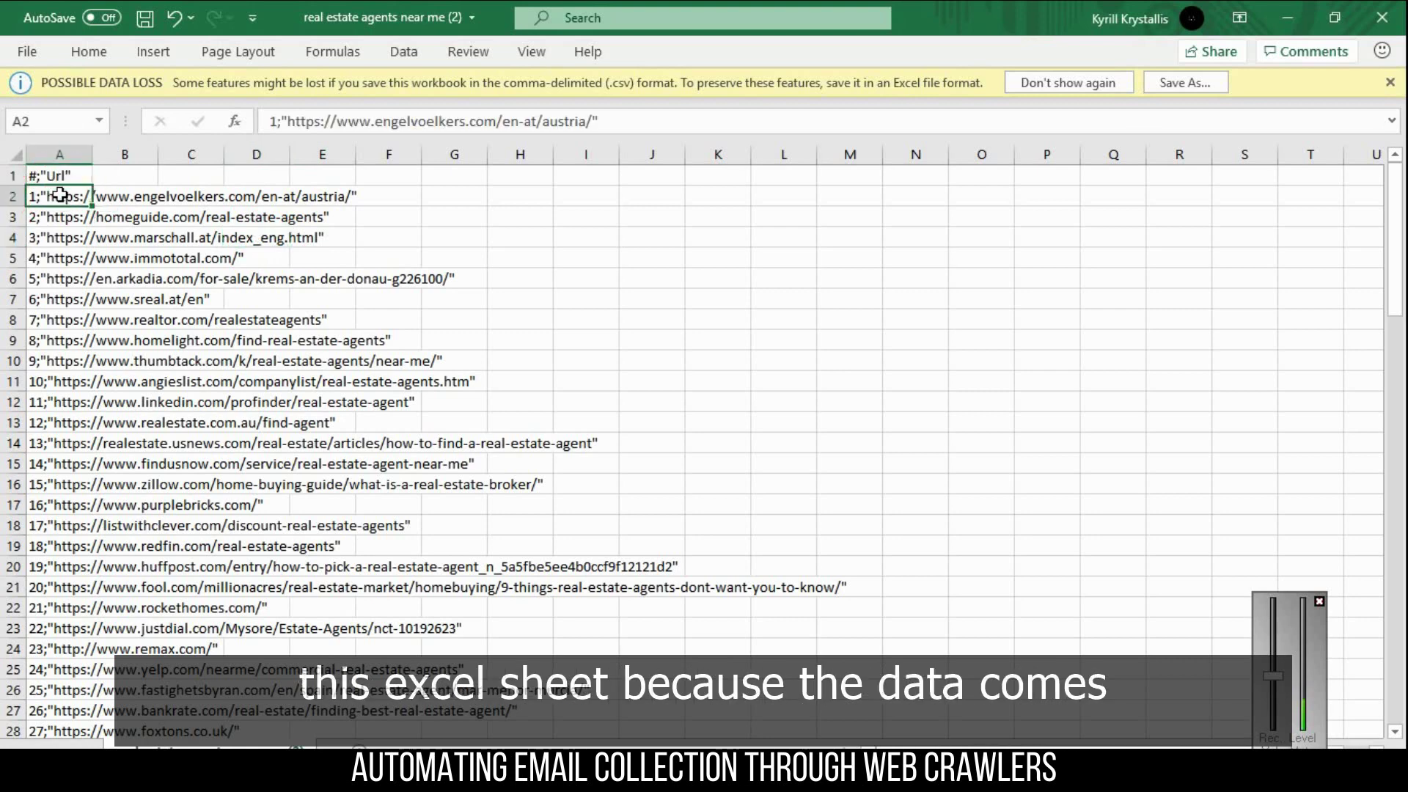
pyautogui.doubleClick(60, 195)
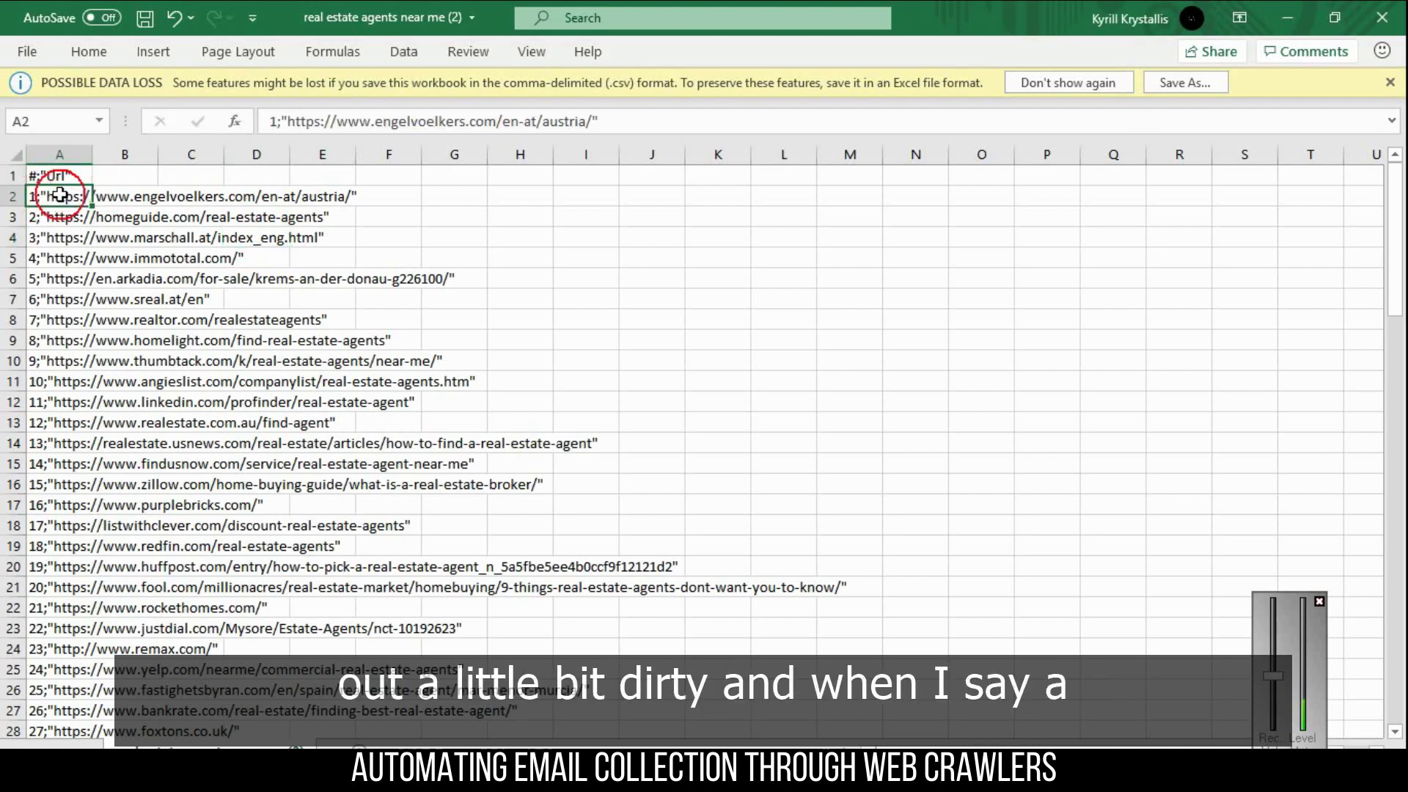
pyautogui.click(46, 196)
pyautogui.moveTo(47, 196); pyautogui.dragTo(30, 196)
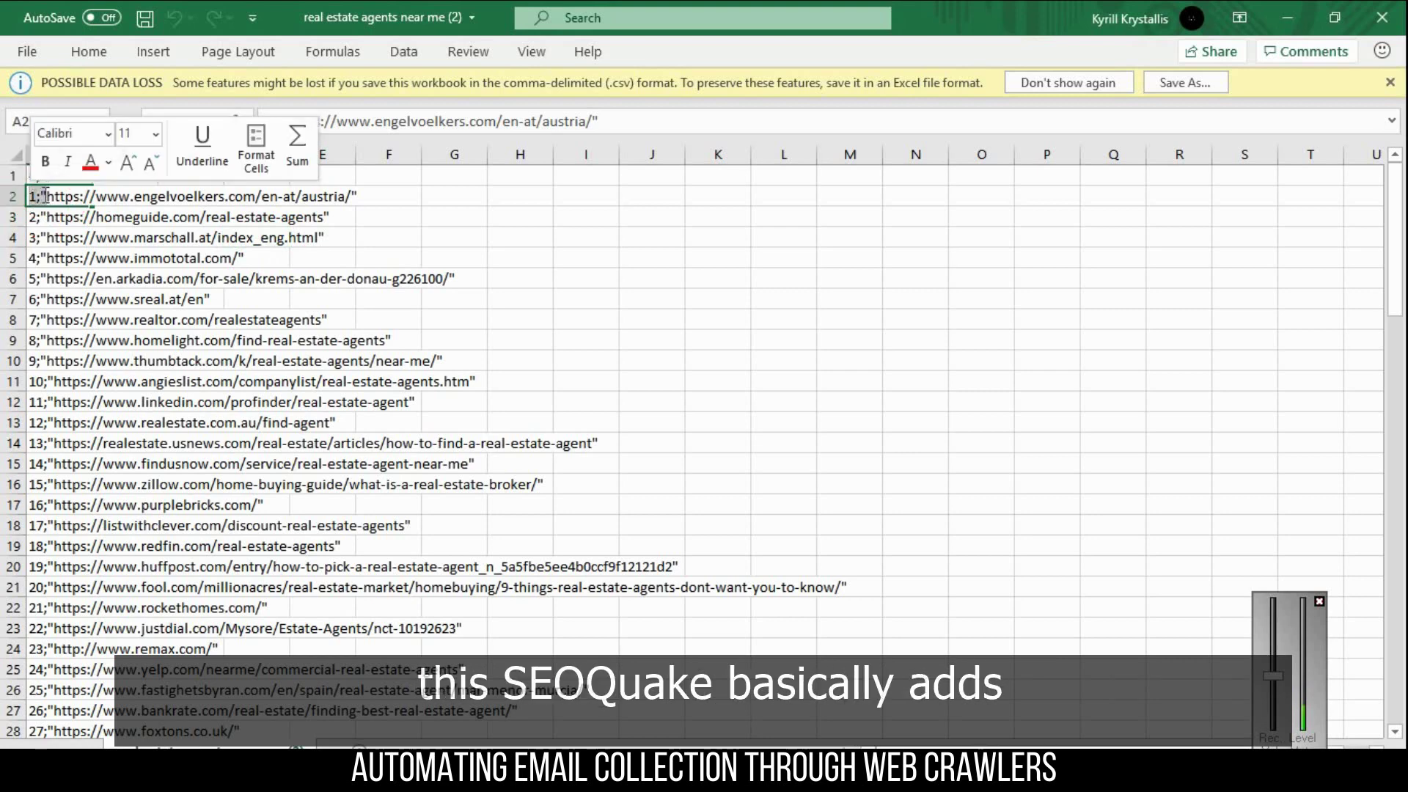
pyautogui.click(44, 213)
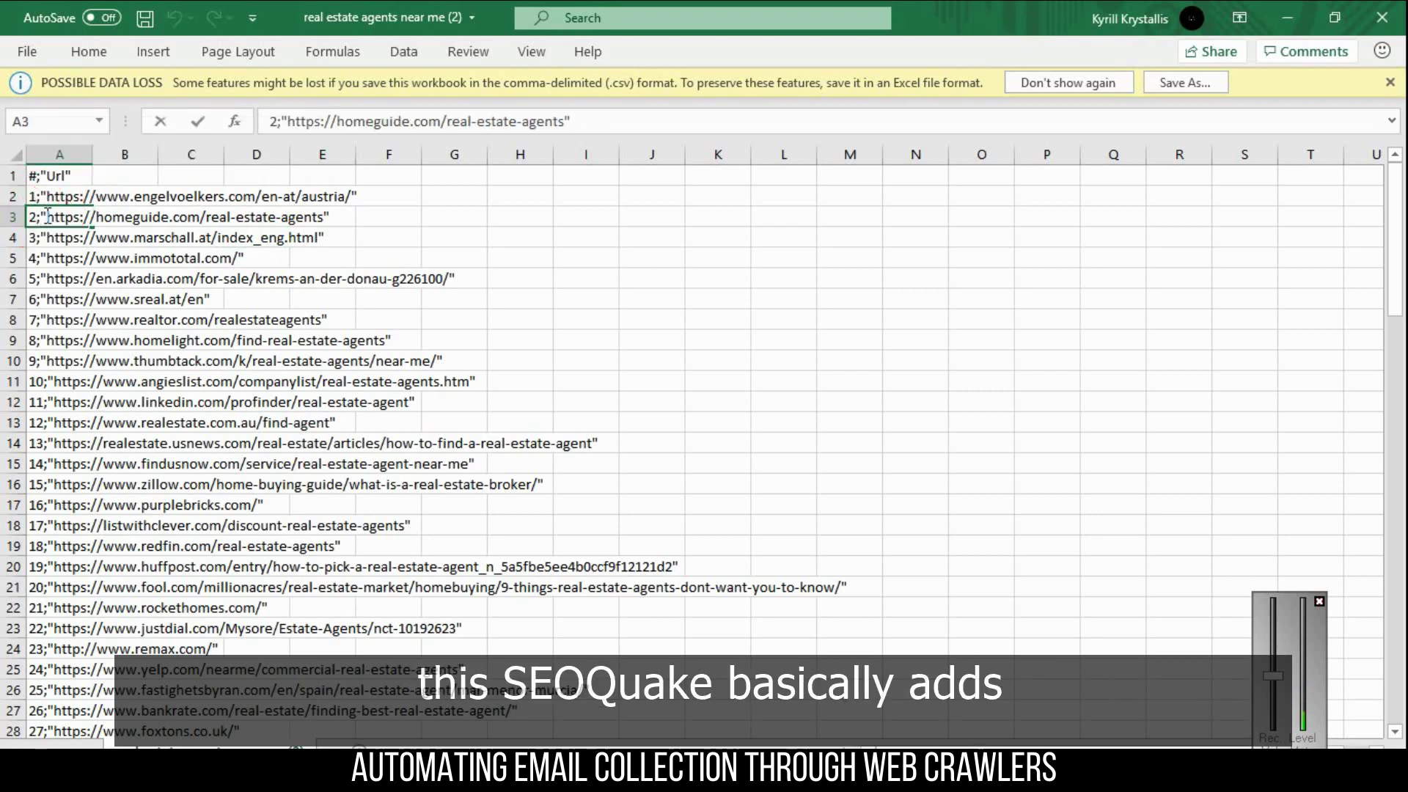
pyautogui.doubleClick(42, 212)
pyautogui.moveTo(42, 213); pyautogui.dragTo(31, 212)
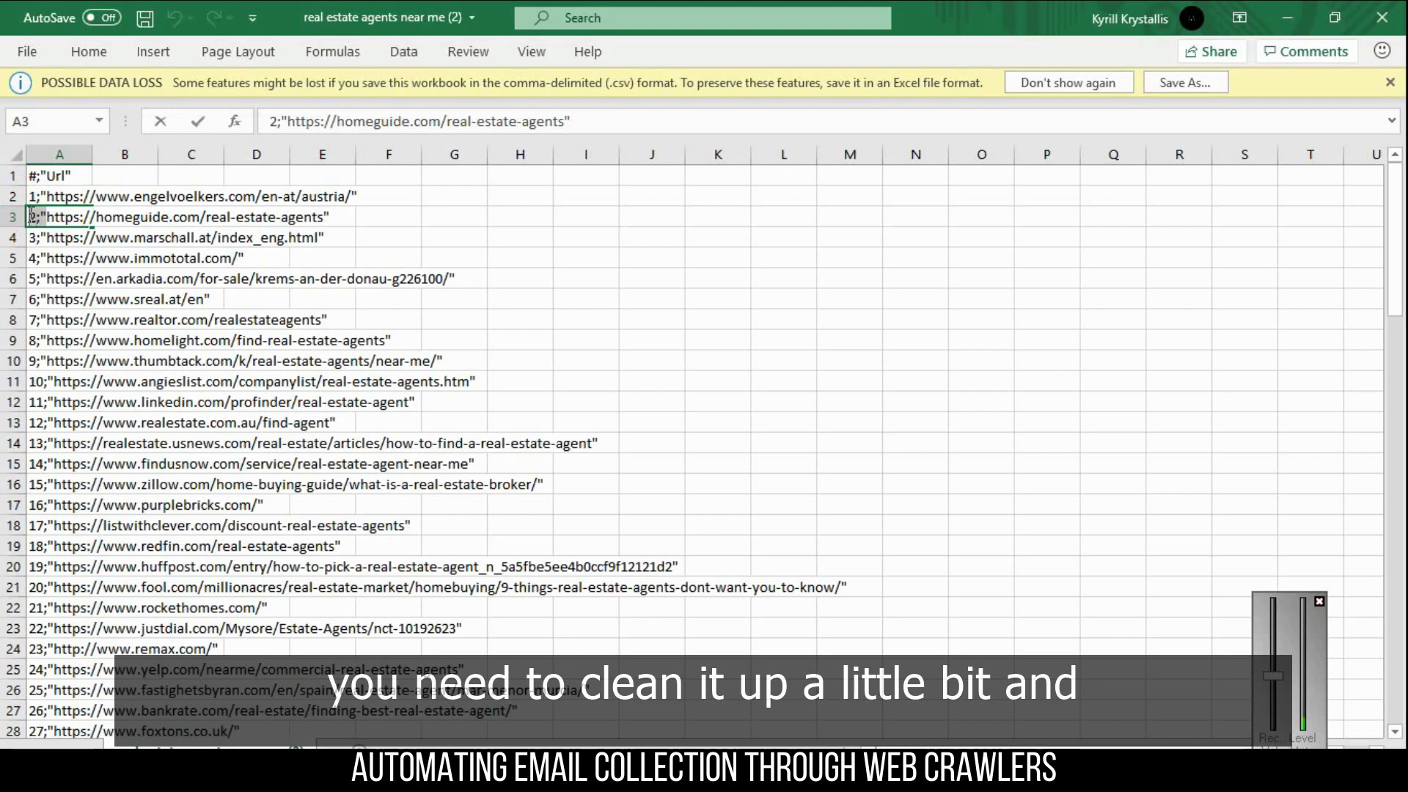
pyautogui.click(284, 222)
pyautogui.click(335, 217)
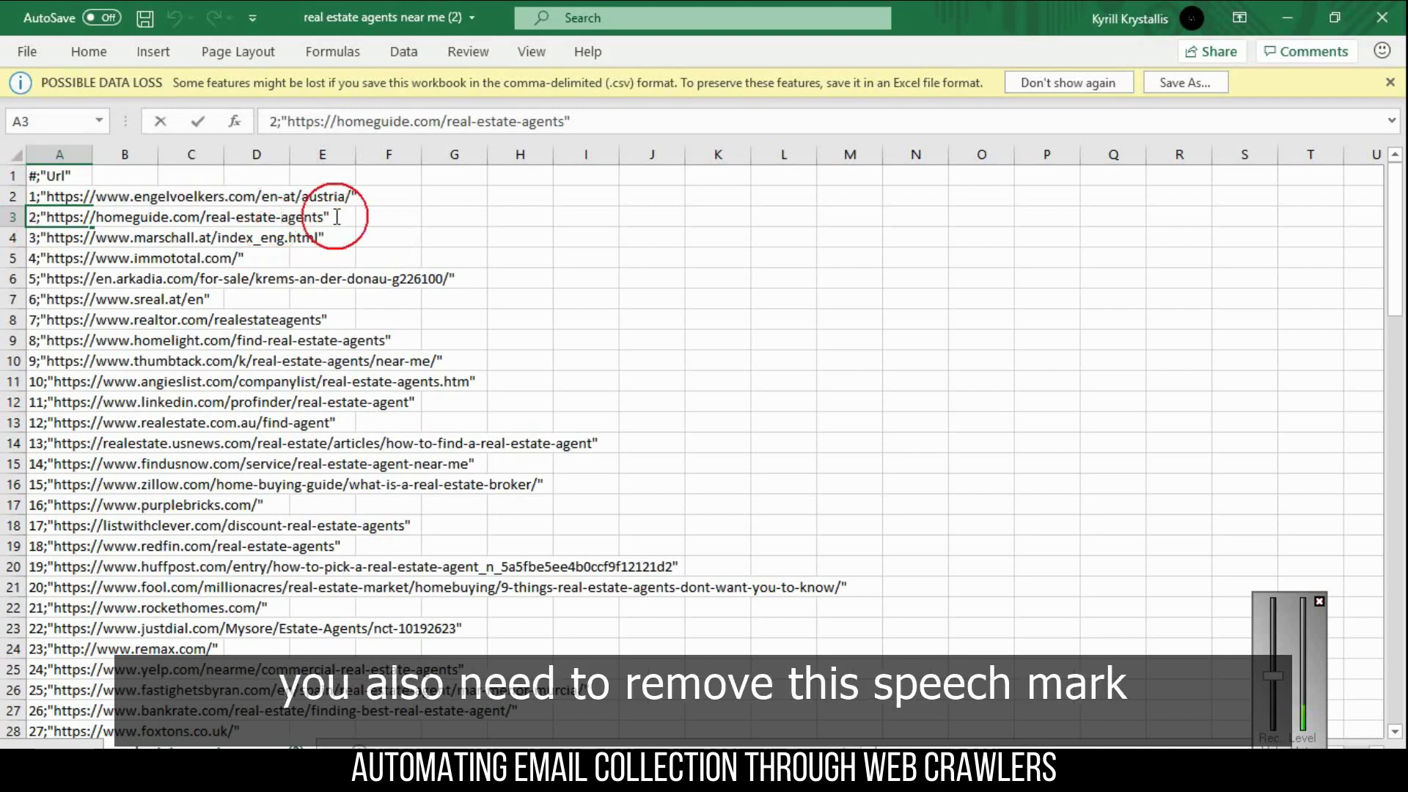
pyautogui.moveTo(335, 216); pyautogui.dragTo(323, 216)
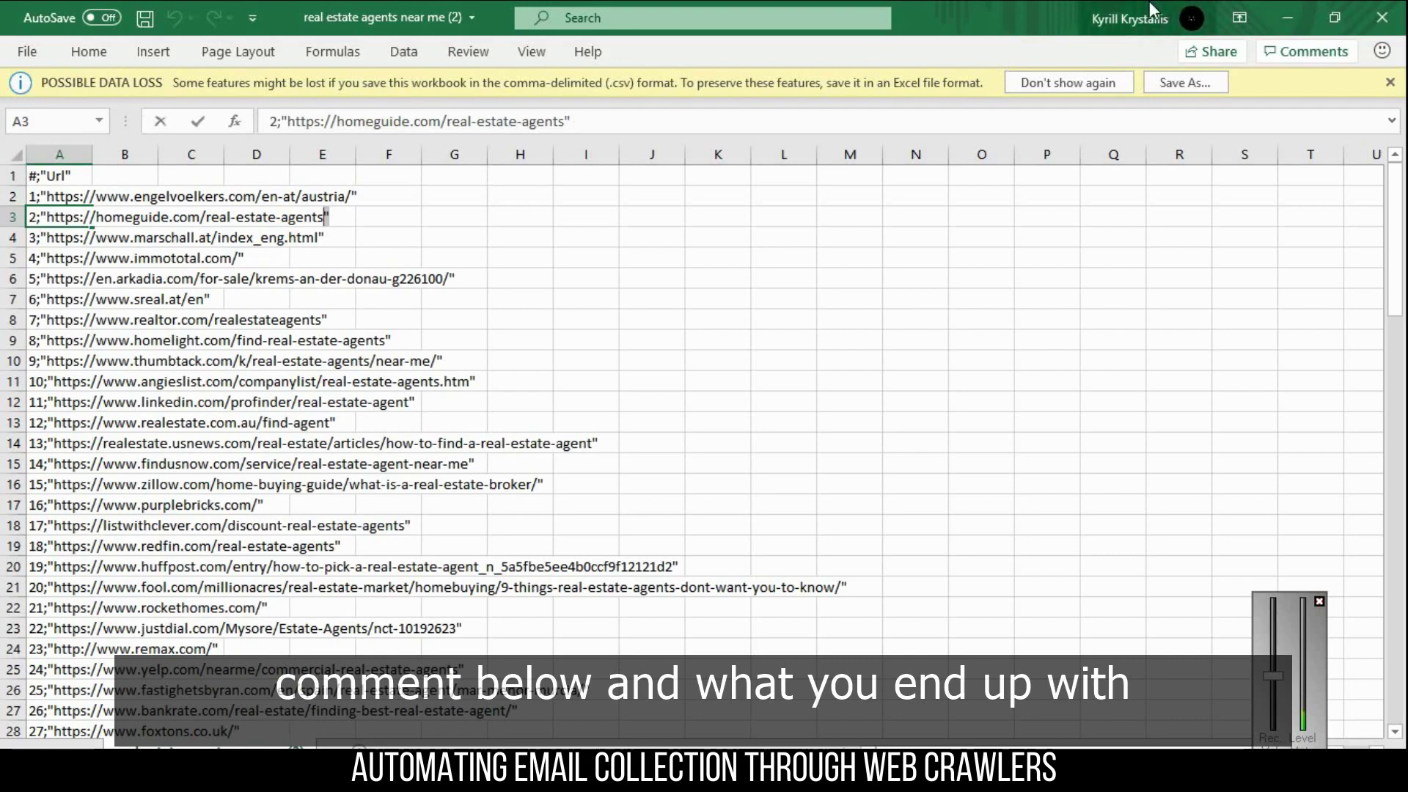
# - Minimise the raw CSV and compare the cleaned URLs in column C against the raw ones
pyautogui.click(1302, 10)
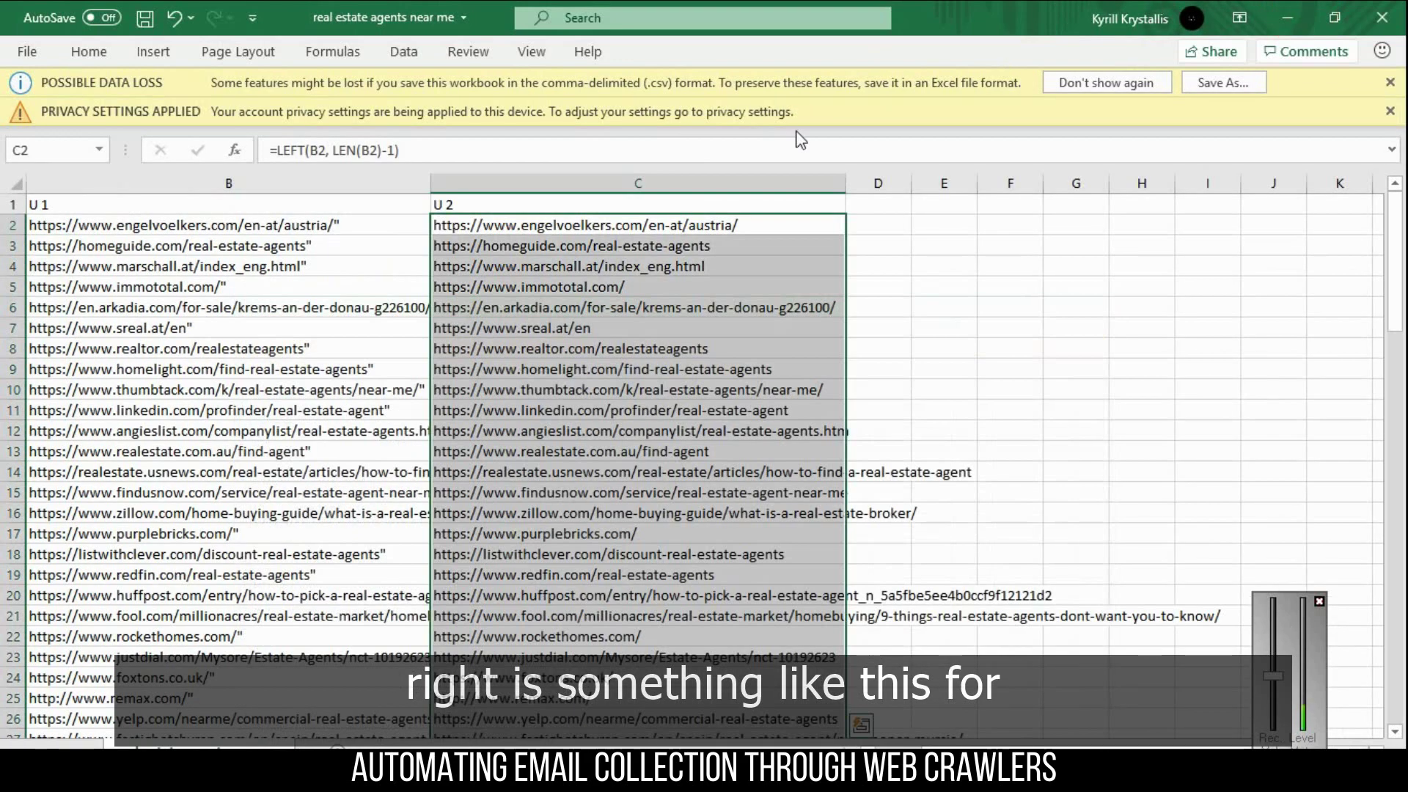
pyautogui.click(246, 288)
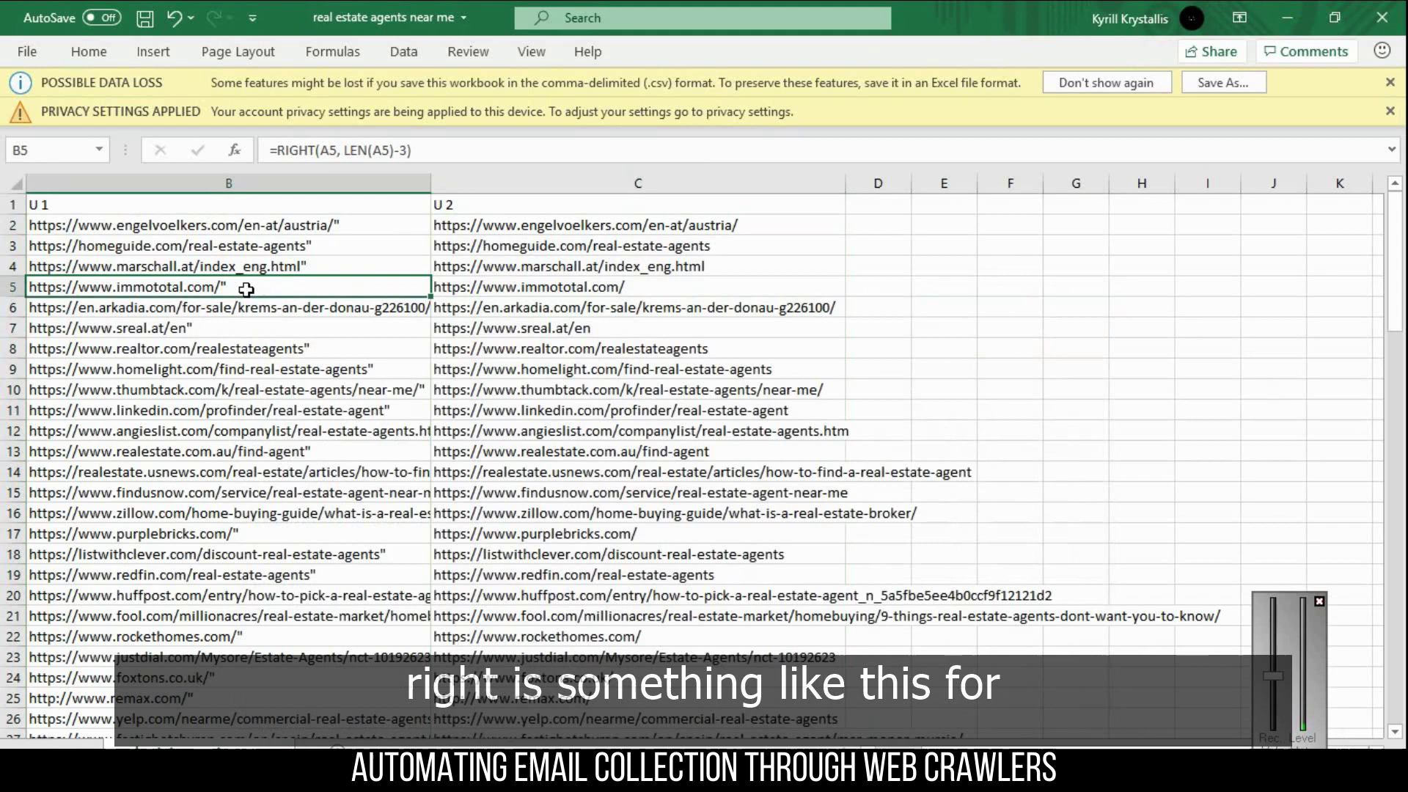
pyautogui.press('Right')
pyautogui.press('Up')
pyautogui.press('Up')
pyautogui.press('Up')
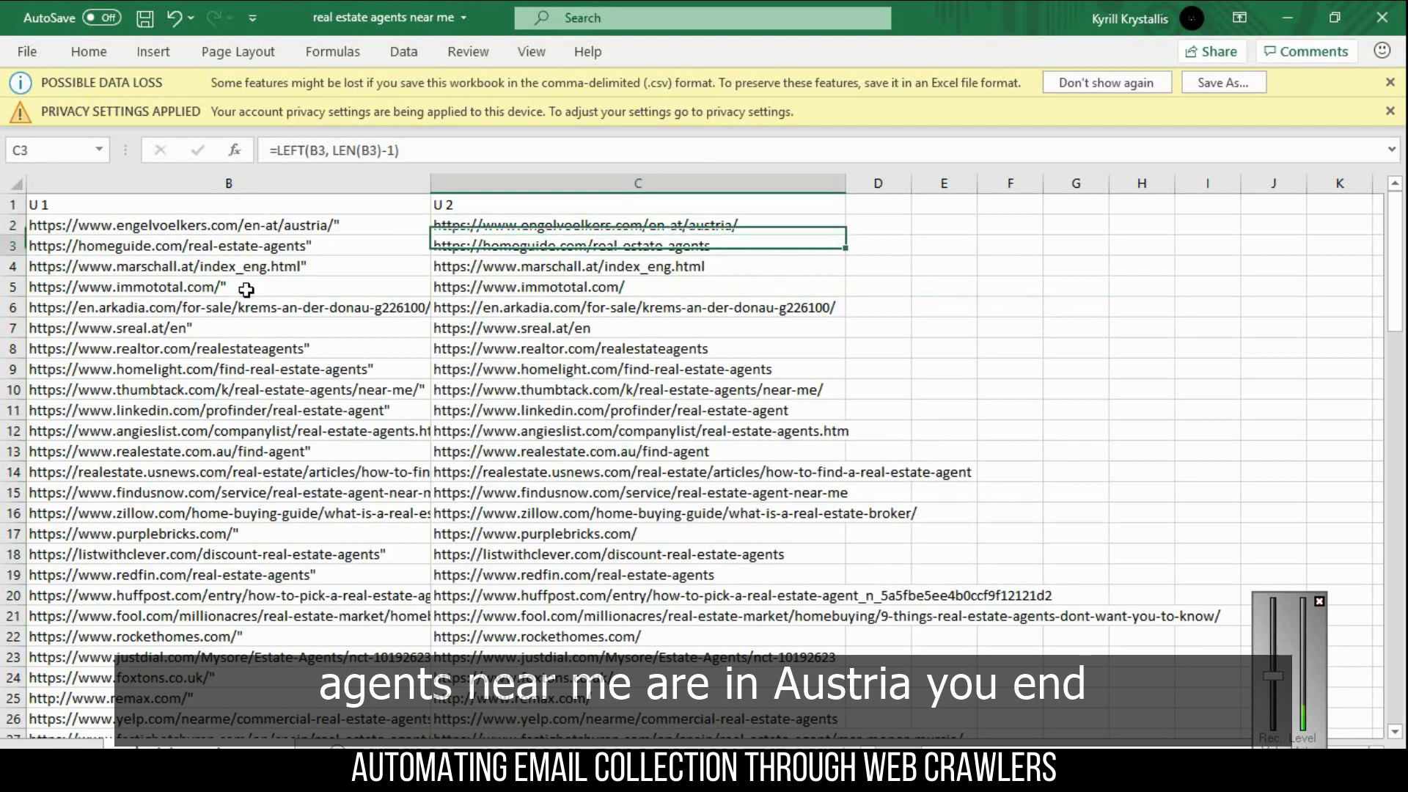
pyautogui.press('Left')
pyautogui.press('Left')
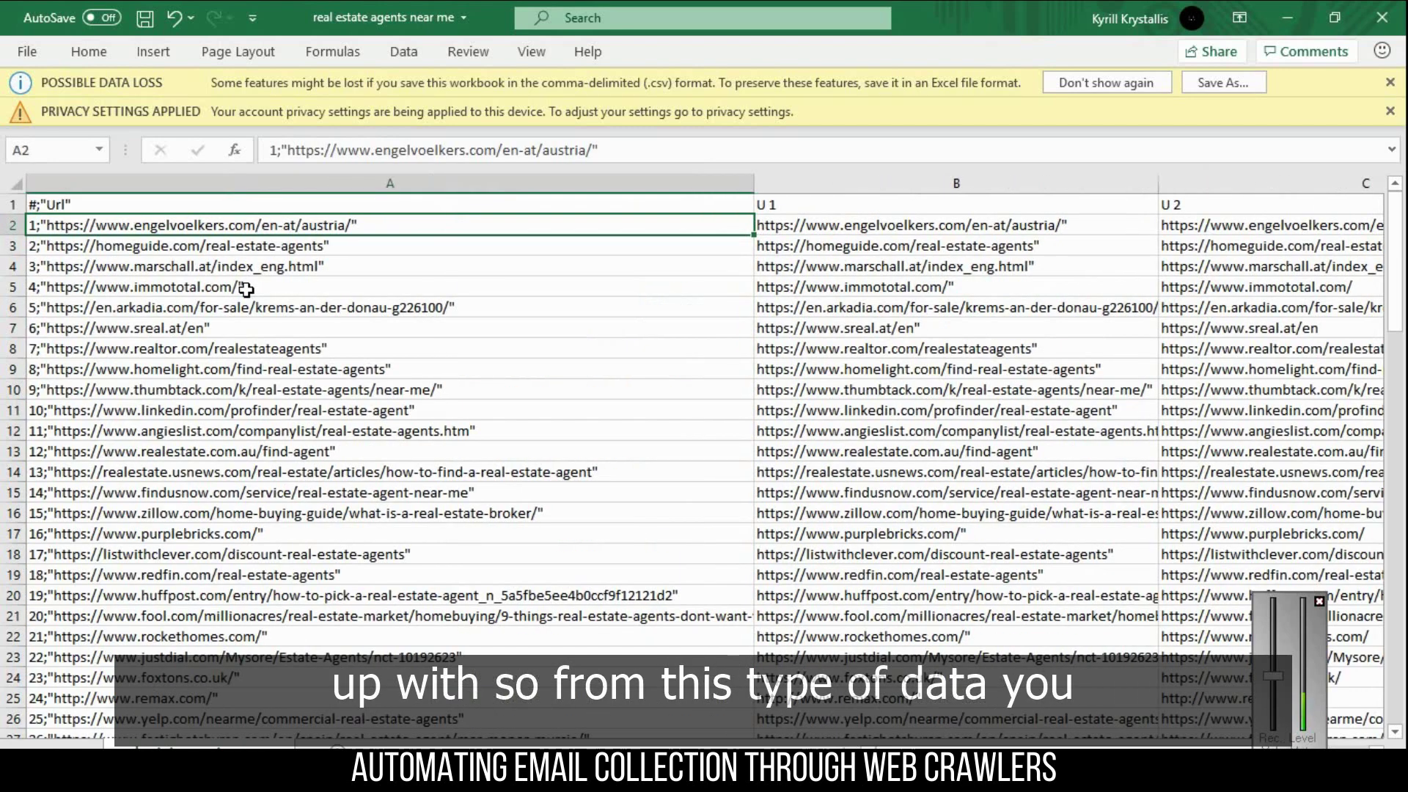
pyautogui.press('Right')
pyautogui.press('Right')
pyautogui.press('Down')
pyautogui.press('Down')
pyautogui.press('Down')
pyautogui.press('Down')
pyautogui.press('Down')
pyautogui.press('Down')
pyautogui.press('Down')
pyautogui.press('Down')
pyautogui.press('Down')
pyautogui.press('Down')
pyautogui.press('Down')
pyautogui.press('Down')
pyautogui.press('Down')
pyautogui.press('Down')
pyautogui.press('Down')
pyautogui.press('Down')
pyautogui.press('Down')
pyautogui.press('Down')
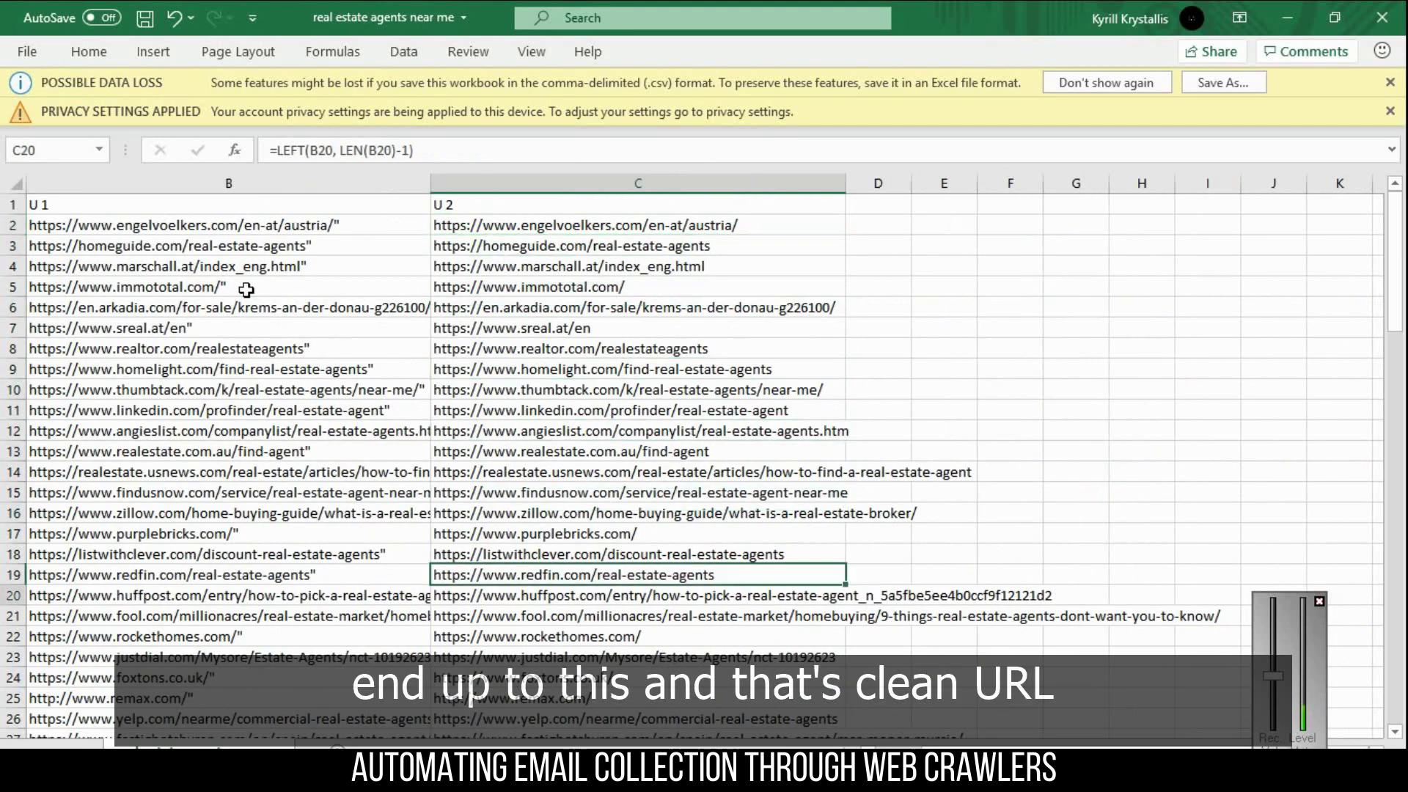
pyautogui.press('Down')
pyautogui.press('Down')
pyautogui.press('Down')
pyautogui.press('Down')
pyautogui.press('Down')
pyautogui.press('Down')
pyautogui.press('Down')
pyautogui.press('Down')
pyautogui.press('Down')
pyautogui.press('Down')
pyautogui.press('Down')
pyautogui.press('Down')
pyautogui.press('Down')
pyautogui.press('Down')
pyautogui.press('Down')
pyautogui.press('Down')
pyautogui.press('Down')
pyautogui.press('Down')
pyautogui.press('Down')
pyautogui.press('Down')
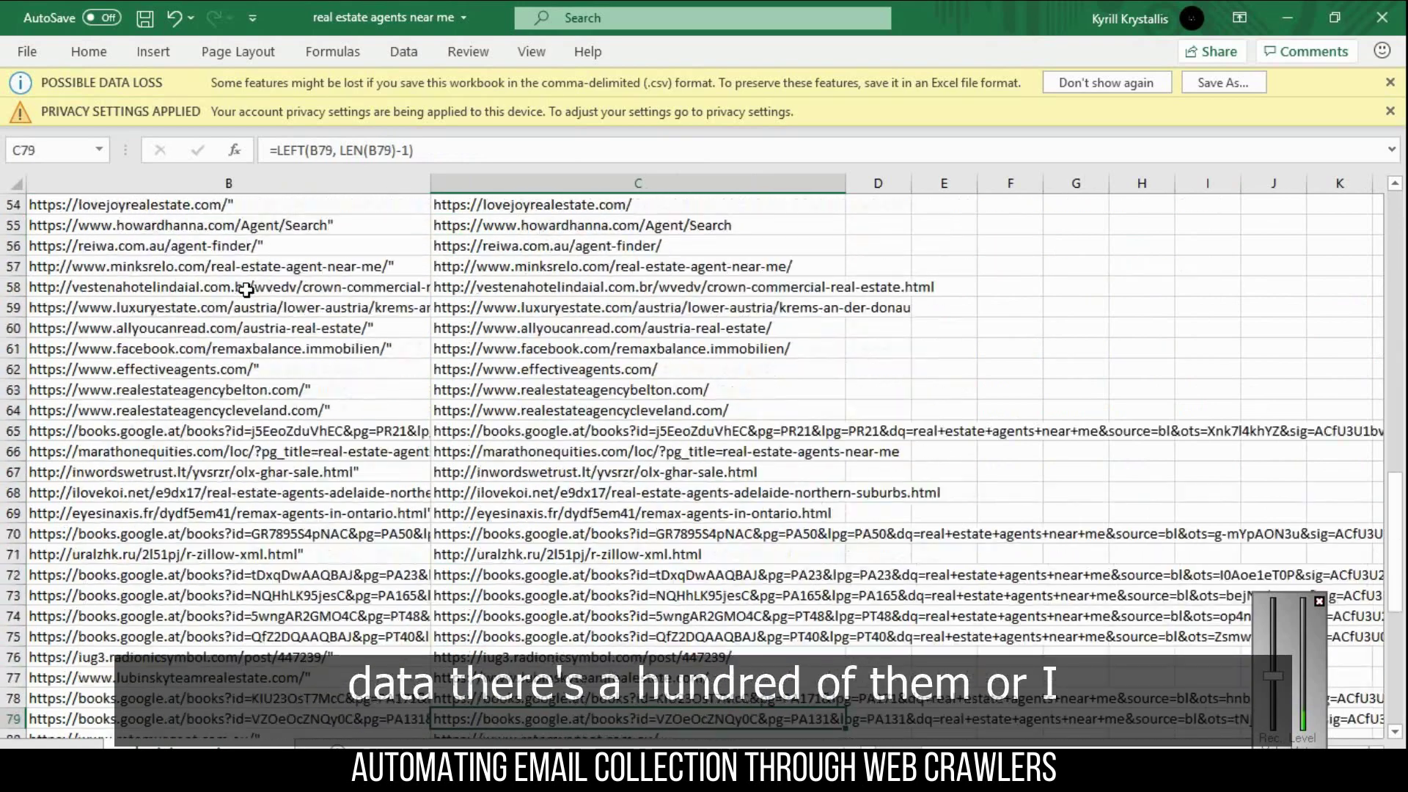
pyautogui.press('Down')
pyautogui.press('Down')
pyautogui.press('Down')
pyautogui.press('Down')
pyautogui.press('Down')
pyautogui.press('Down')
pyautogui.press('Down')
pyautogui.press('Down')
pyautogui.press('Down')
pyautogui.press('Down')
pyautogui.press('Down')
pyautogui.press('Down')
pyautogui.press('Down')
pyautogui.press('Down')
pyautogui.press('Down')
pyautogui.press('Down')
pyautogui.press('Down')
pyautogui.press('Down')
pyautogui.press('Down')
pyautogui.press('Down')
pyautogui.press('Up')
pyautogui.press('Up')
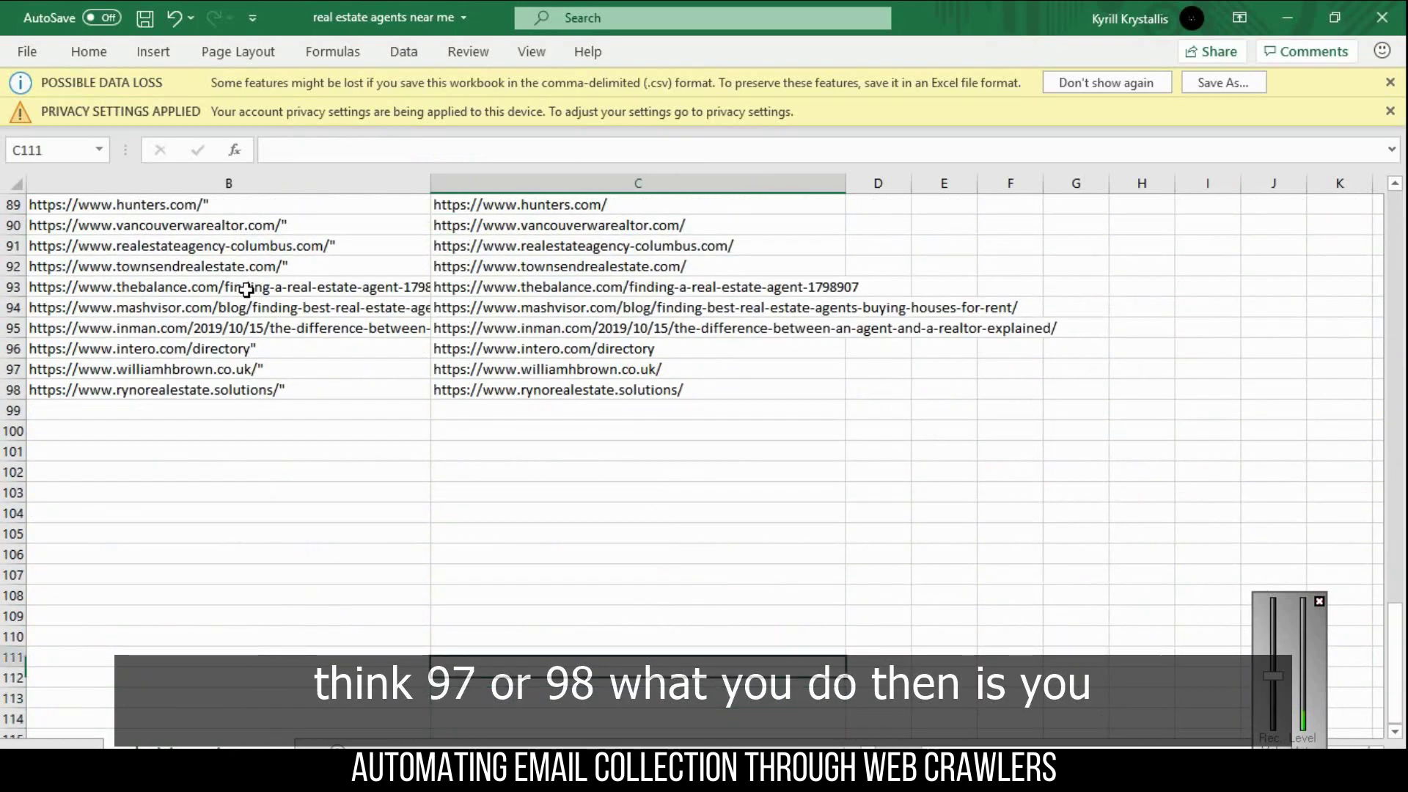
pyautogui.press('Up')
pyautogui.press('Up')
pyautogui.press('Up')
pyautogui.press('Up')
pyautogui.press('Up')
pyautogui.press('Up')
pyautogui.press('Up')
pyautogui.press('Up')
pyautogui.press('Up')
pyautogui.press('Up')
pyautogui.press('Up')
pyautogui.press('Up')
pyautogui.press('Up')
pyautogui.press('Up')
pyautogui.press('Up')
pyautogui.press('Up')
pyautogui.press('Up')
pyautogui.press('Up')
pyautogui.press('Up')
pyautogui.press('Up')
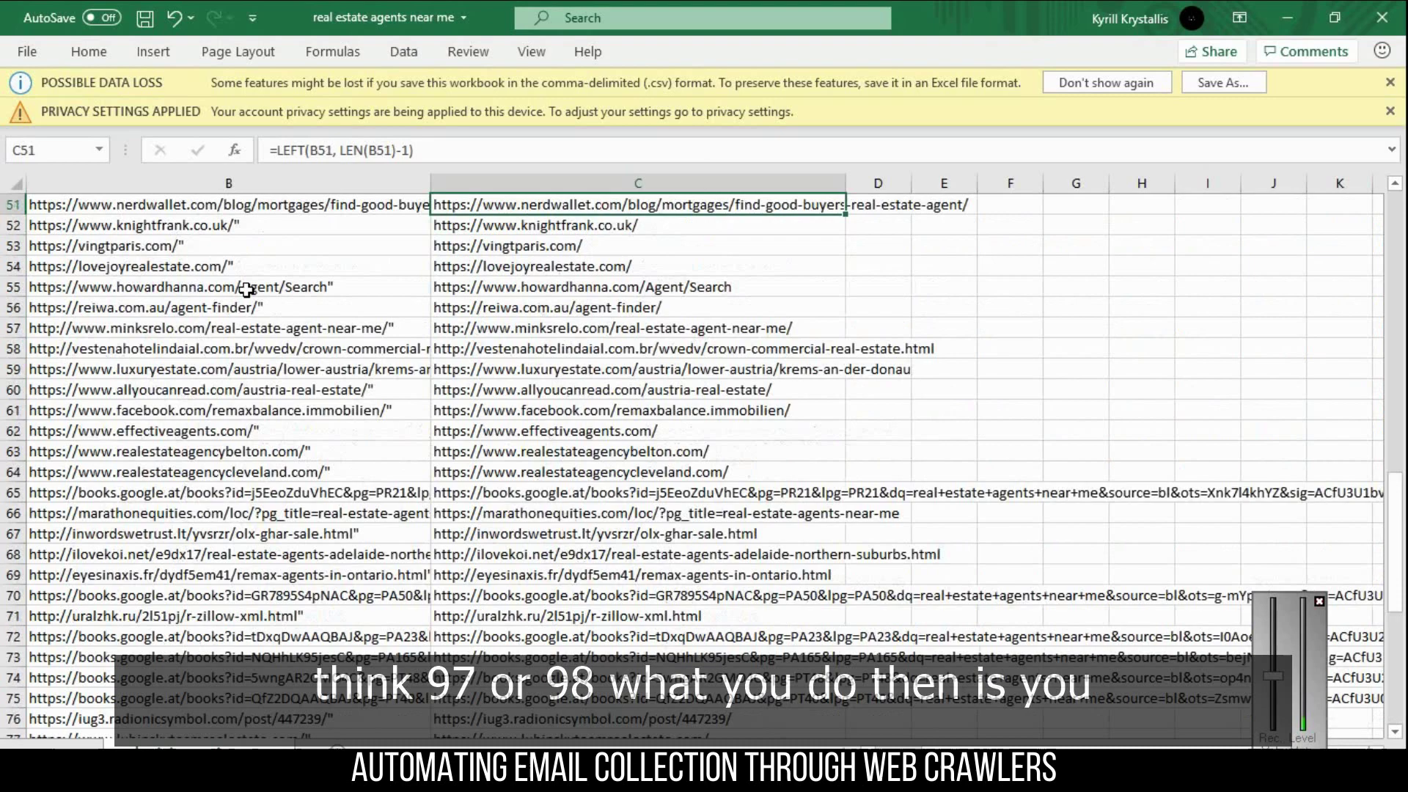
pyautogui.press('Up')
pyautogui.press('Up')
pyautogui.press('Up')
pyautogui.press('Up')
pyautogui.press('Up')
pyautogui.press('Up')
pyautogui.press('Up')
pyautogui.press('Up')
pyautogui.press('Up')
pyautogui.press('Up')
pyautogui.press('Up')
pyautogui.press('Up')
pyautogui.press('Up')
pyautogui.press('Up')
pyautogui.press('Up')
pyautogui.press('Up')
pyautogui.press('Up')
pyautogui.press('Up')
pyautogui.press('Up')
pyautogui.press('Up')
# - Select the cleaned URLs in C11:C16, then minimise Excel
pyautogui.click(554, 249)
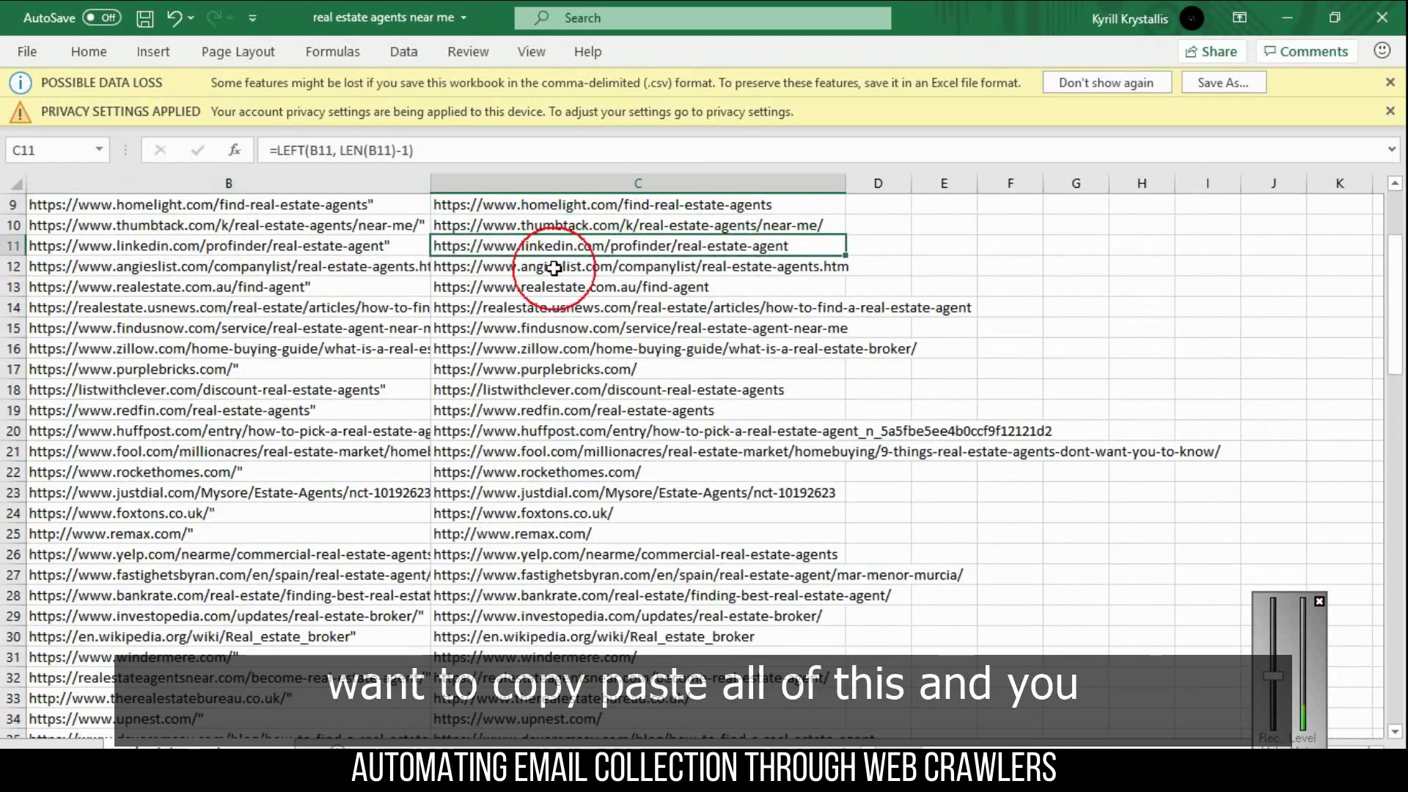
pyautogui.moveTo(554, 269); pyautogui.dragTo(550, 348)
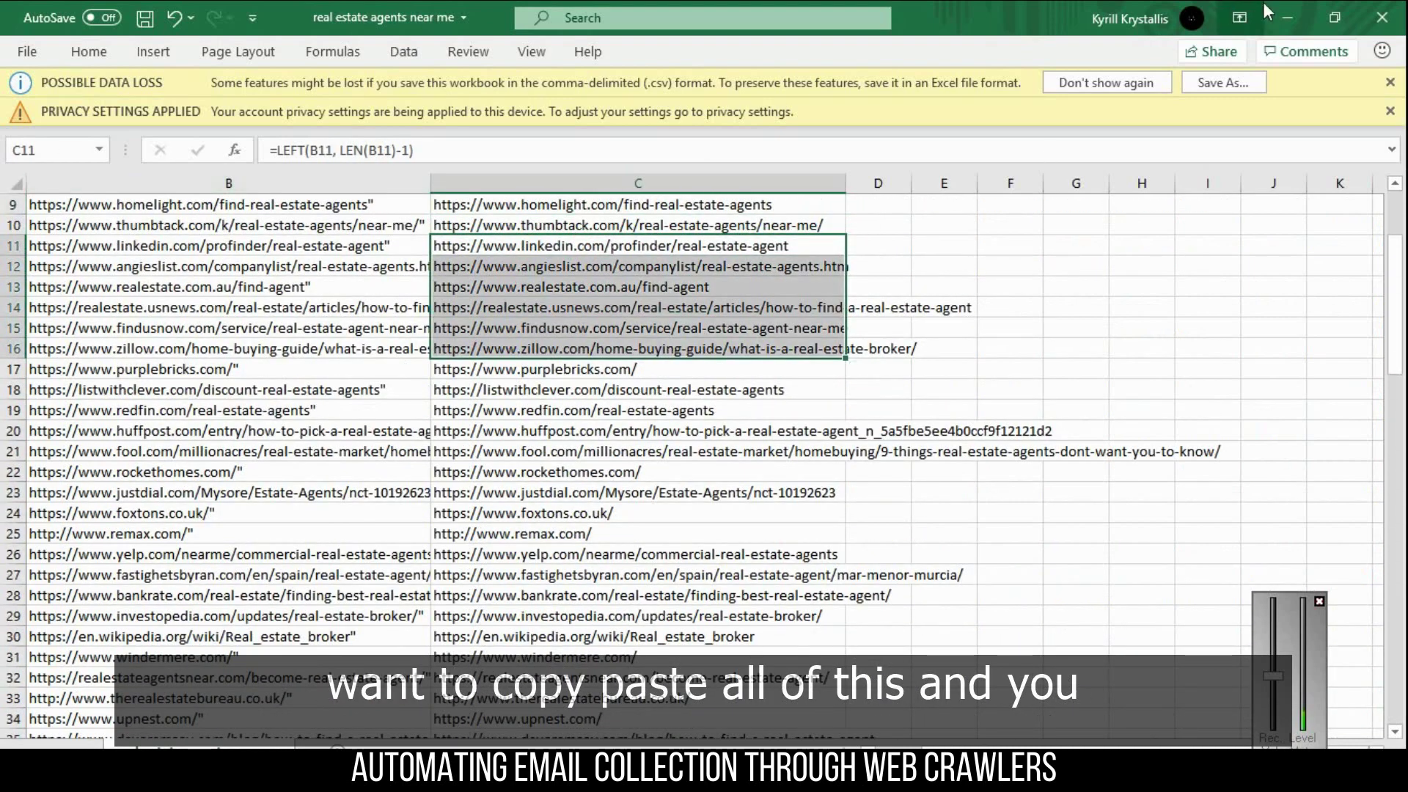
pyautogui.click(1288, 17)
# - In the URL Google Sheet, close the sharing window and reopen the Share options
pyautogui.click(370, 5)
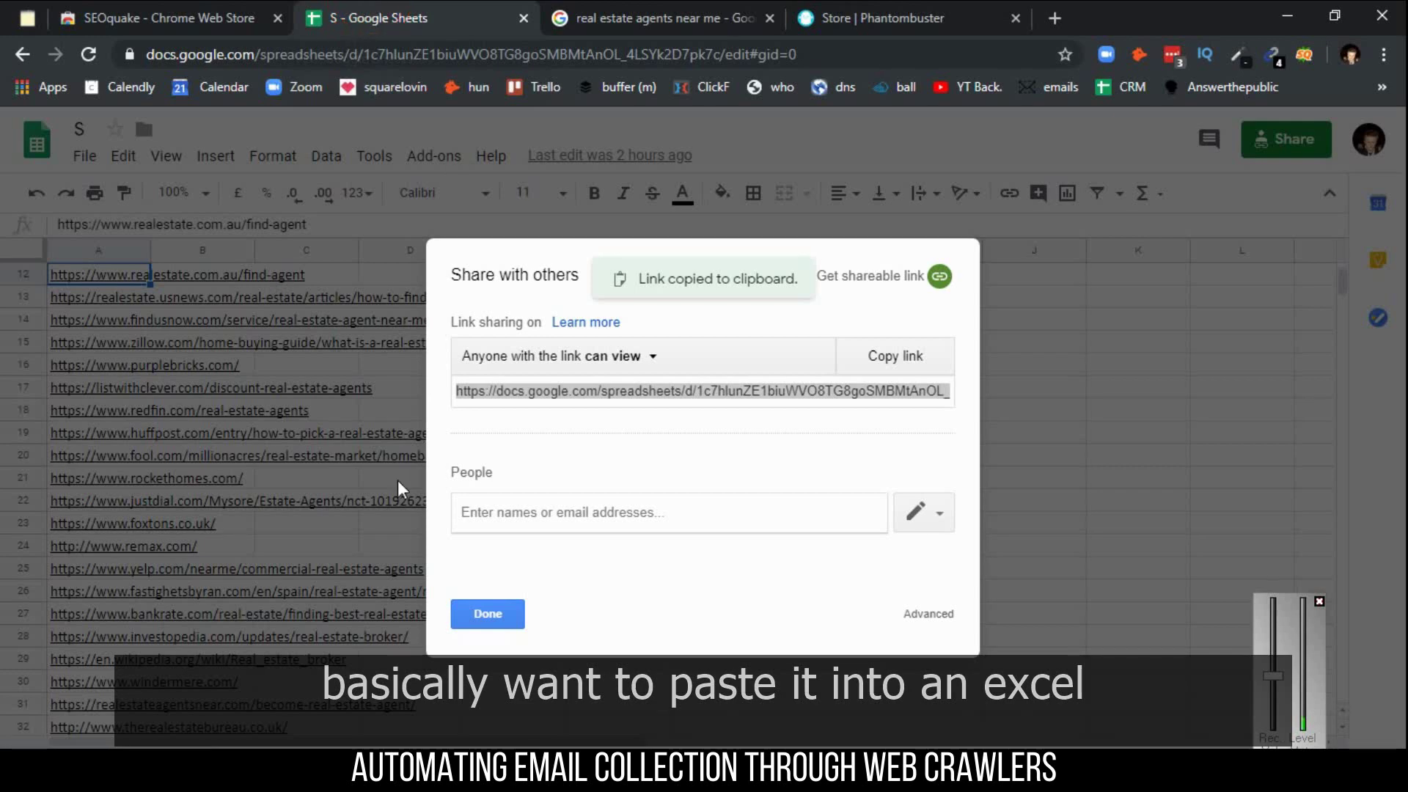
pyautogui.click(181, 342)
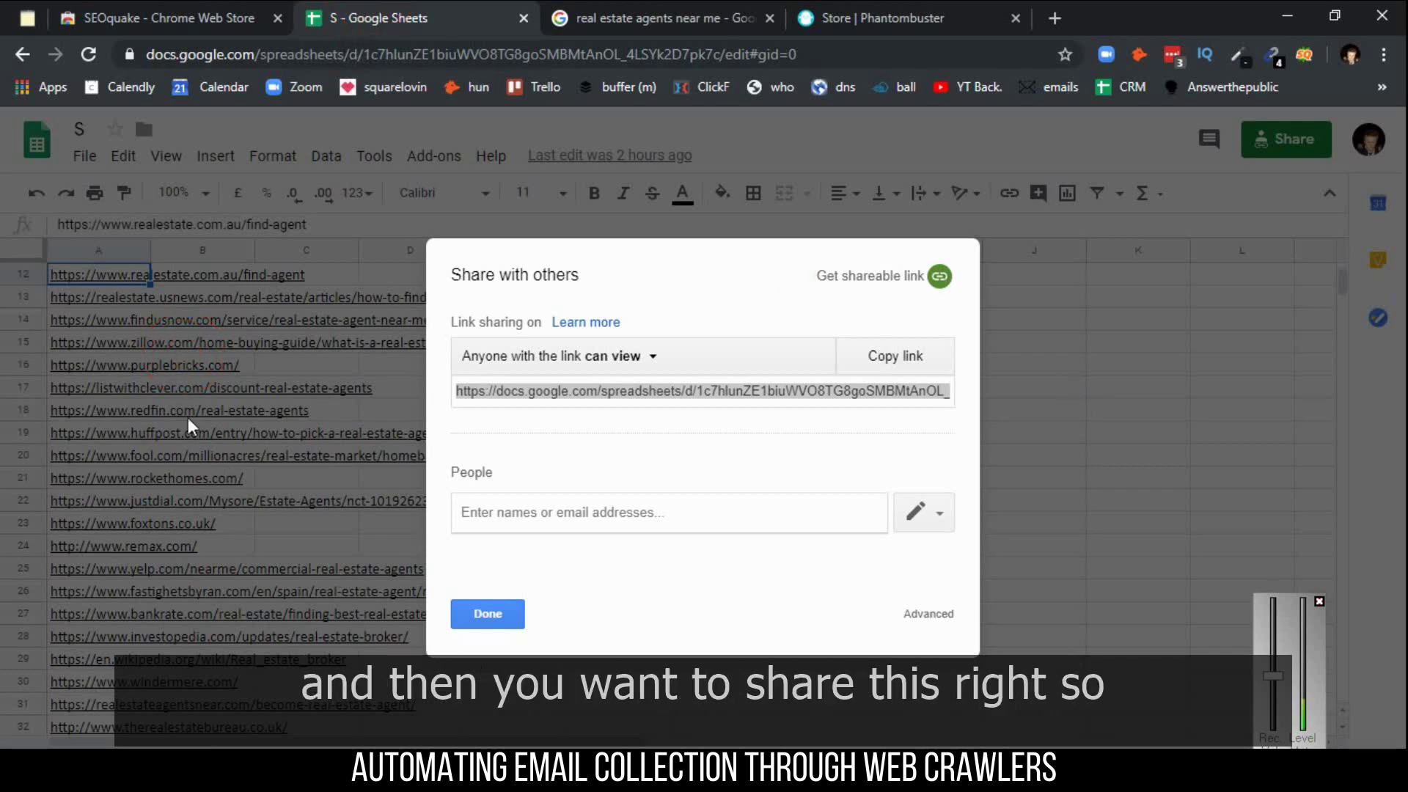
pyautogui.click(489, 623)
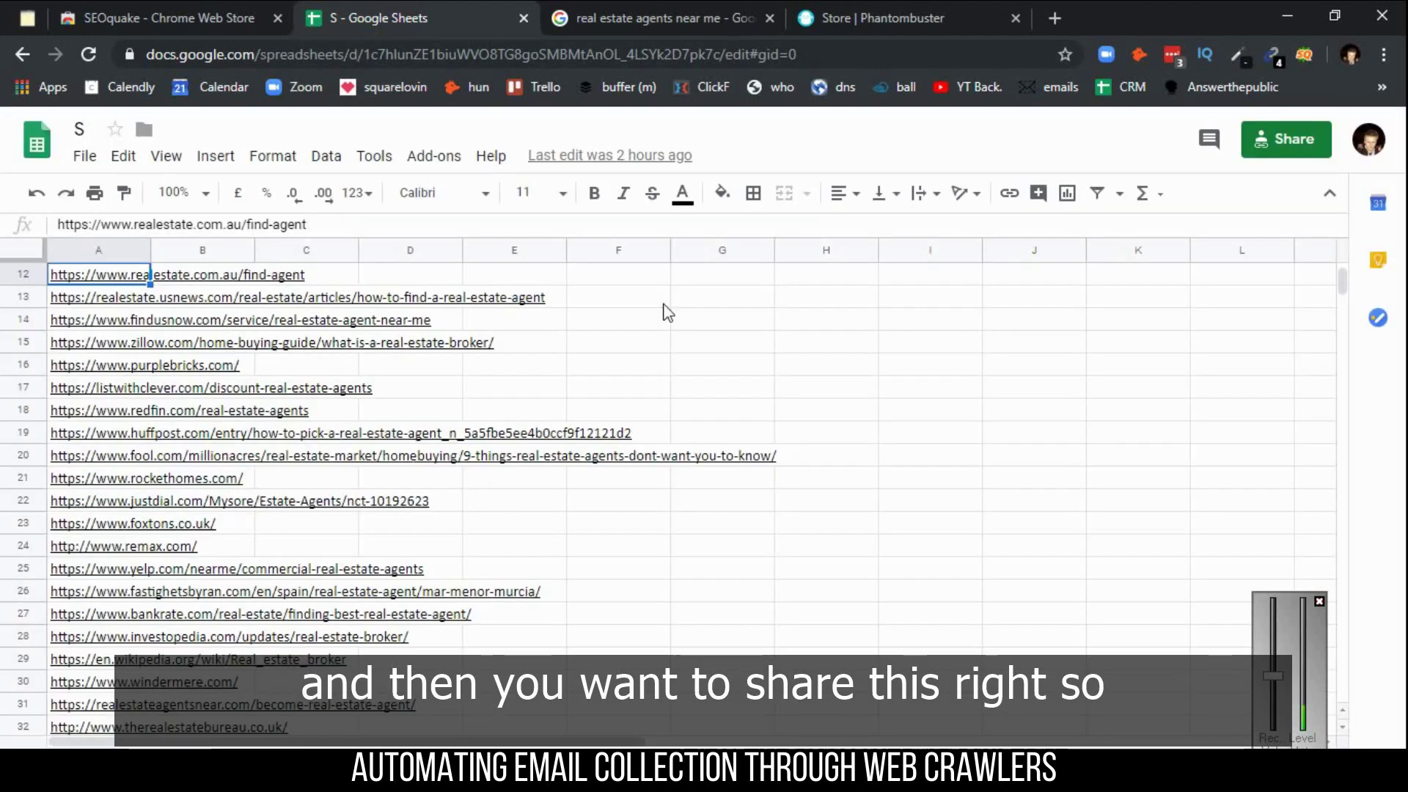
pyautogui.click(1285, 139)
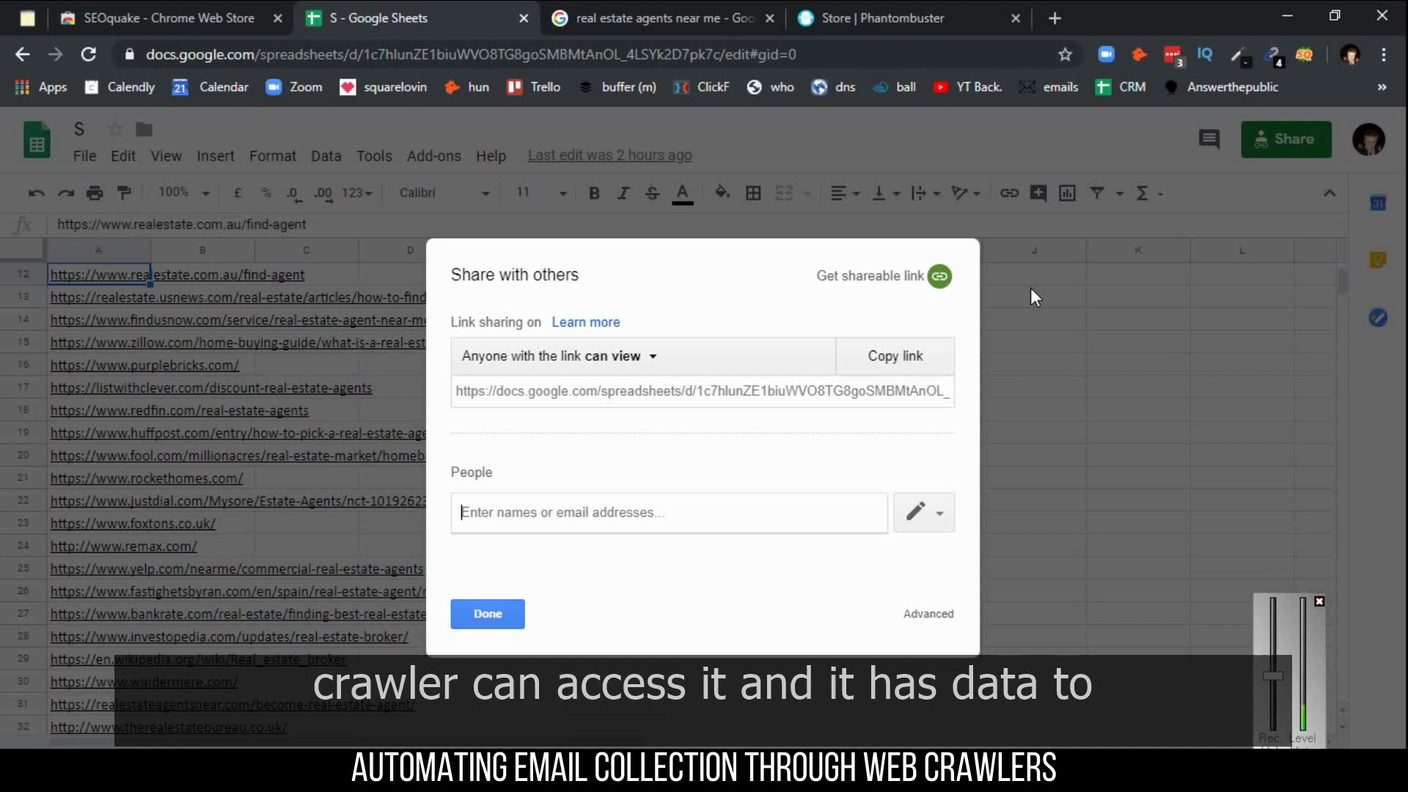
# - Copy the view-only sheet link and try adding the crawler, dismissing the plan-limit warning
pyautogui.click(902, 356)
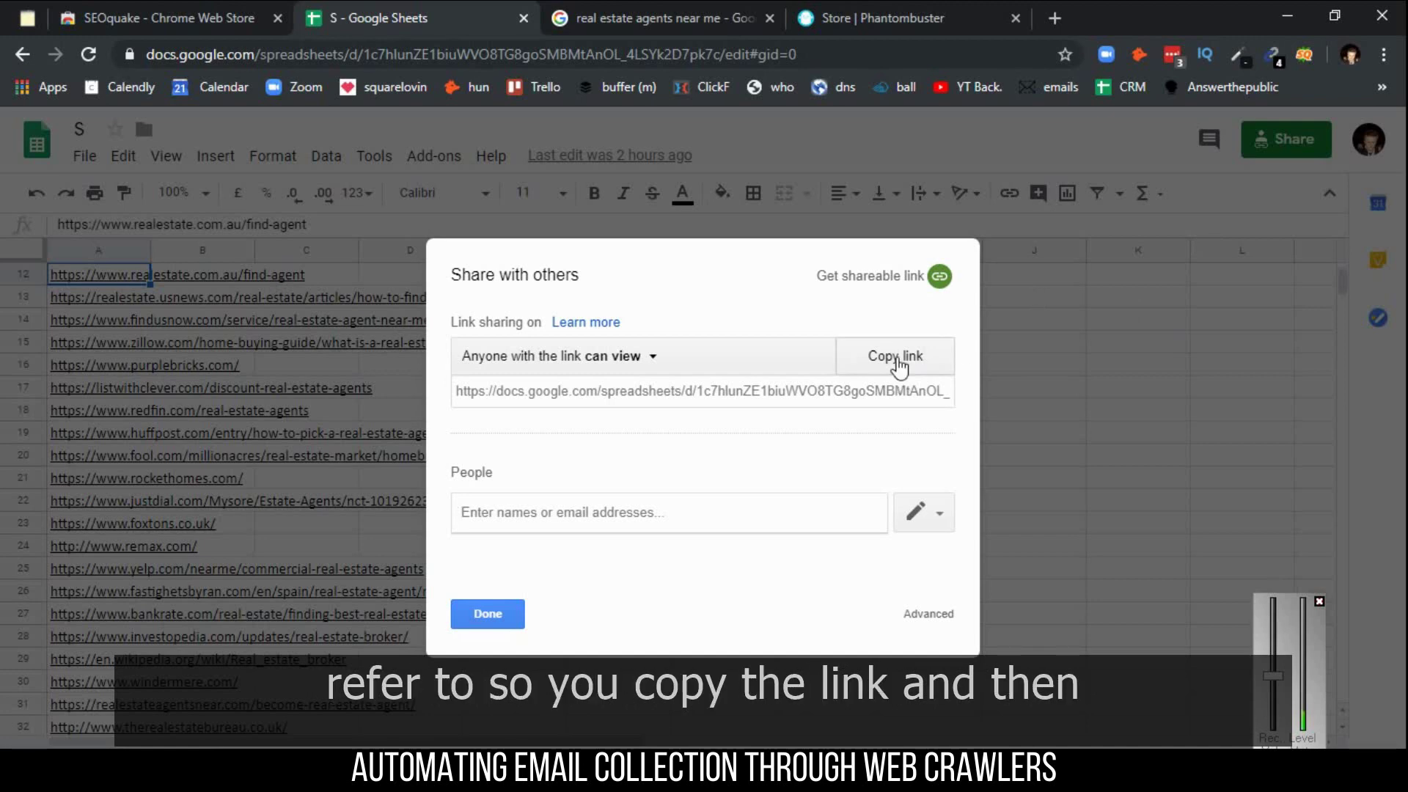
pyautogui.click(930, 1)
pyautogui.click(555, 508)
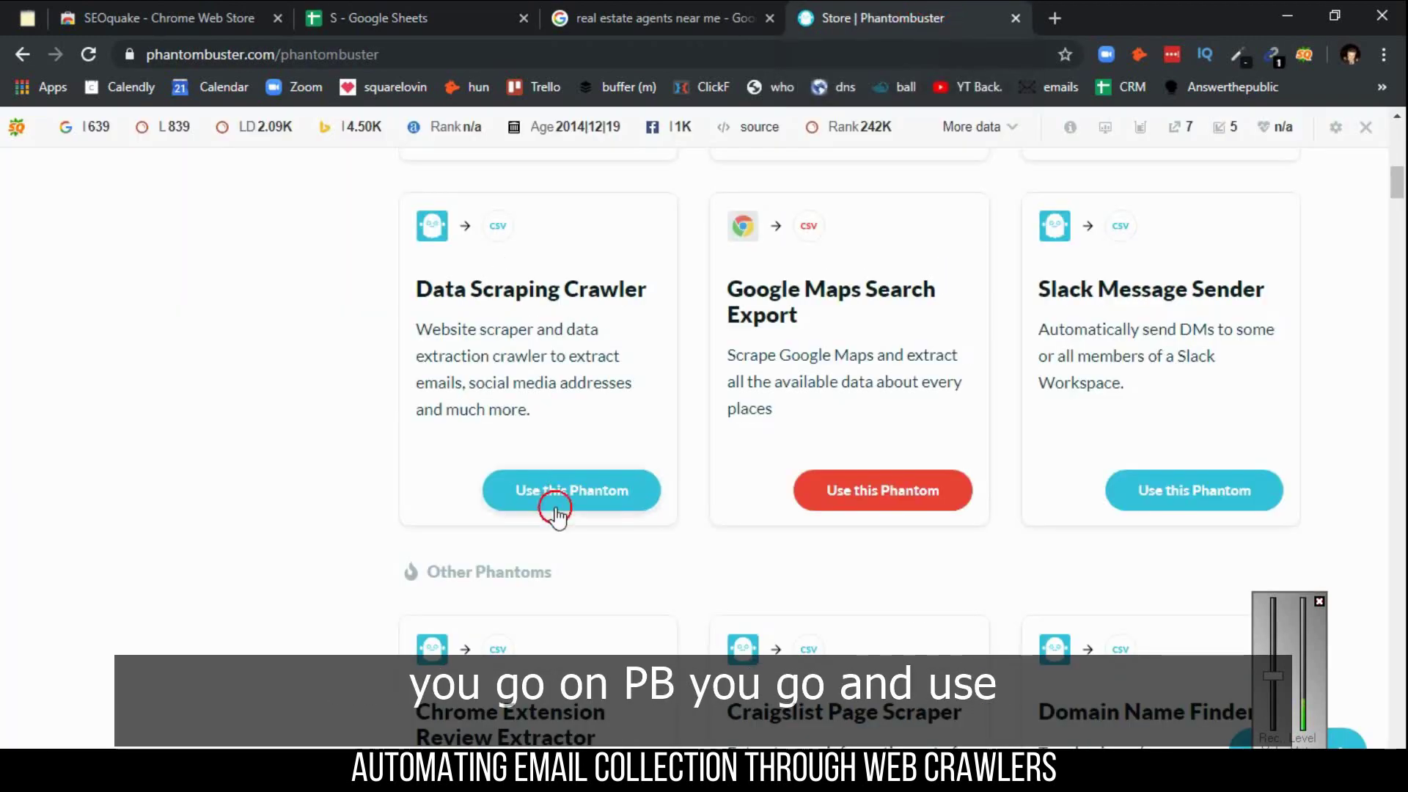
pyautogui.click(888, 236)
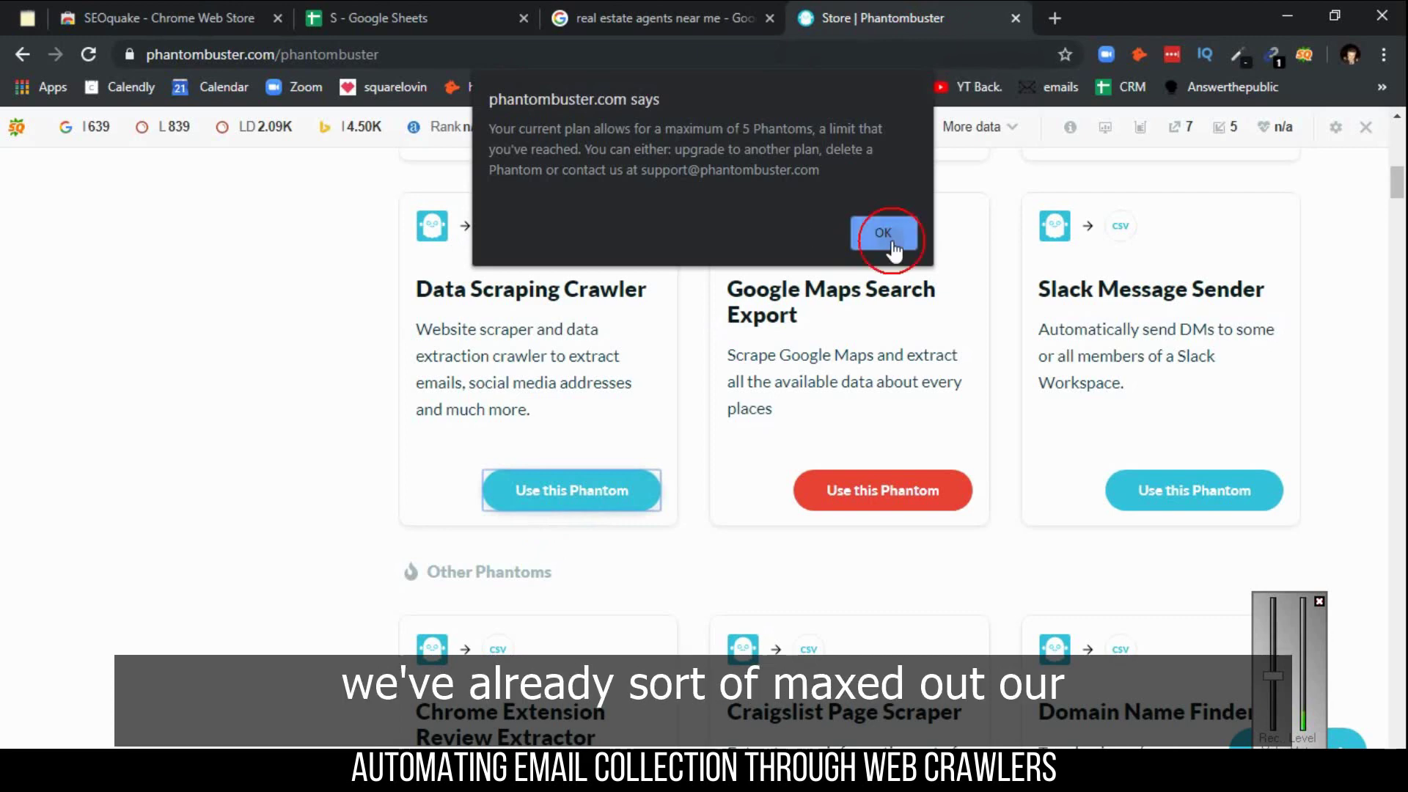
# - Open the existing Data Scraping Crawler (1) console from My Phantoms and its extra options
pyautogui.moveTo(1397, 179); pyautogui.dragTo(1397, 139)
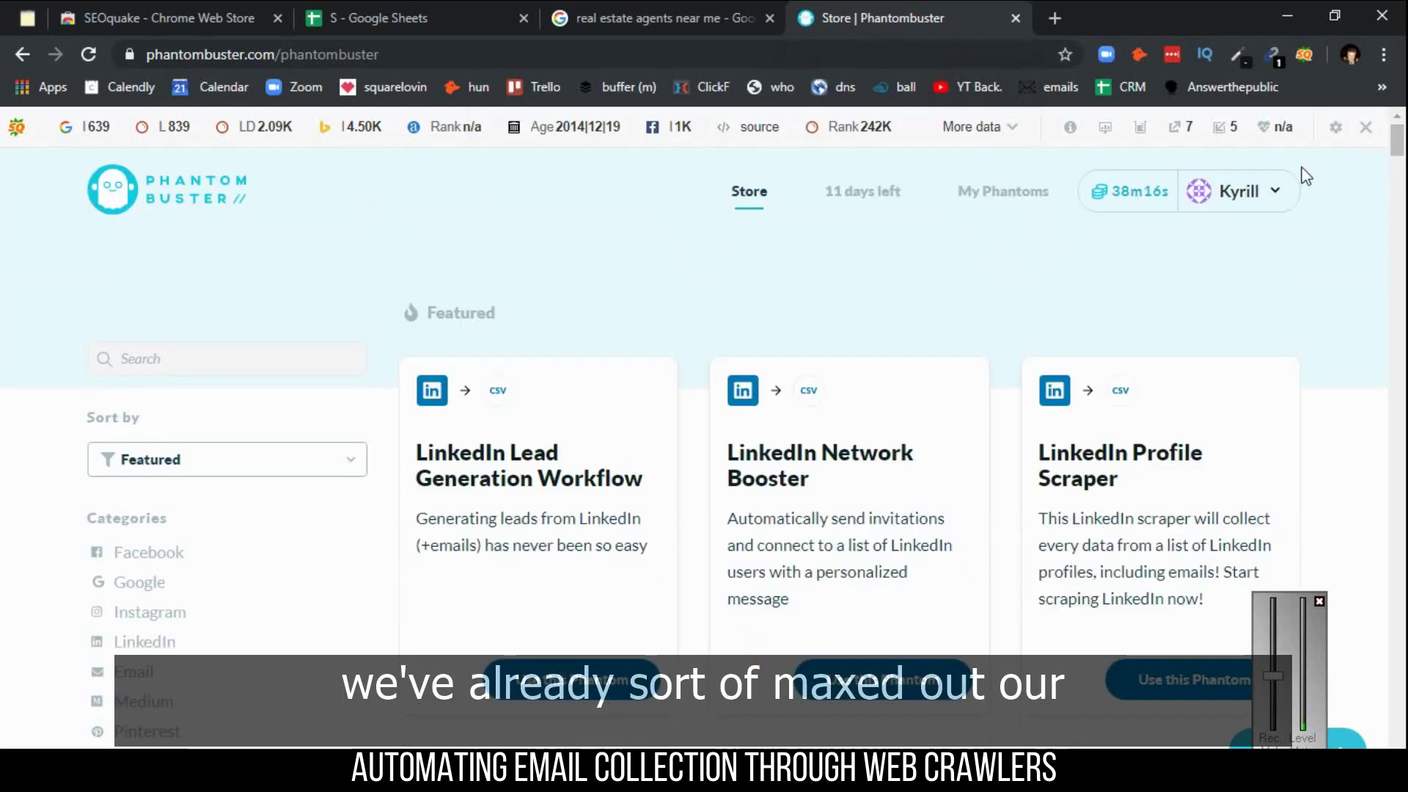
pyautogui.click(1009, 198)
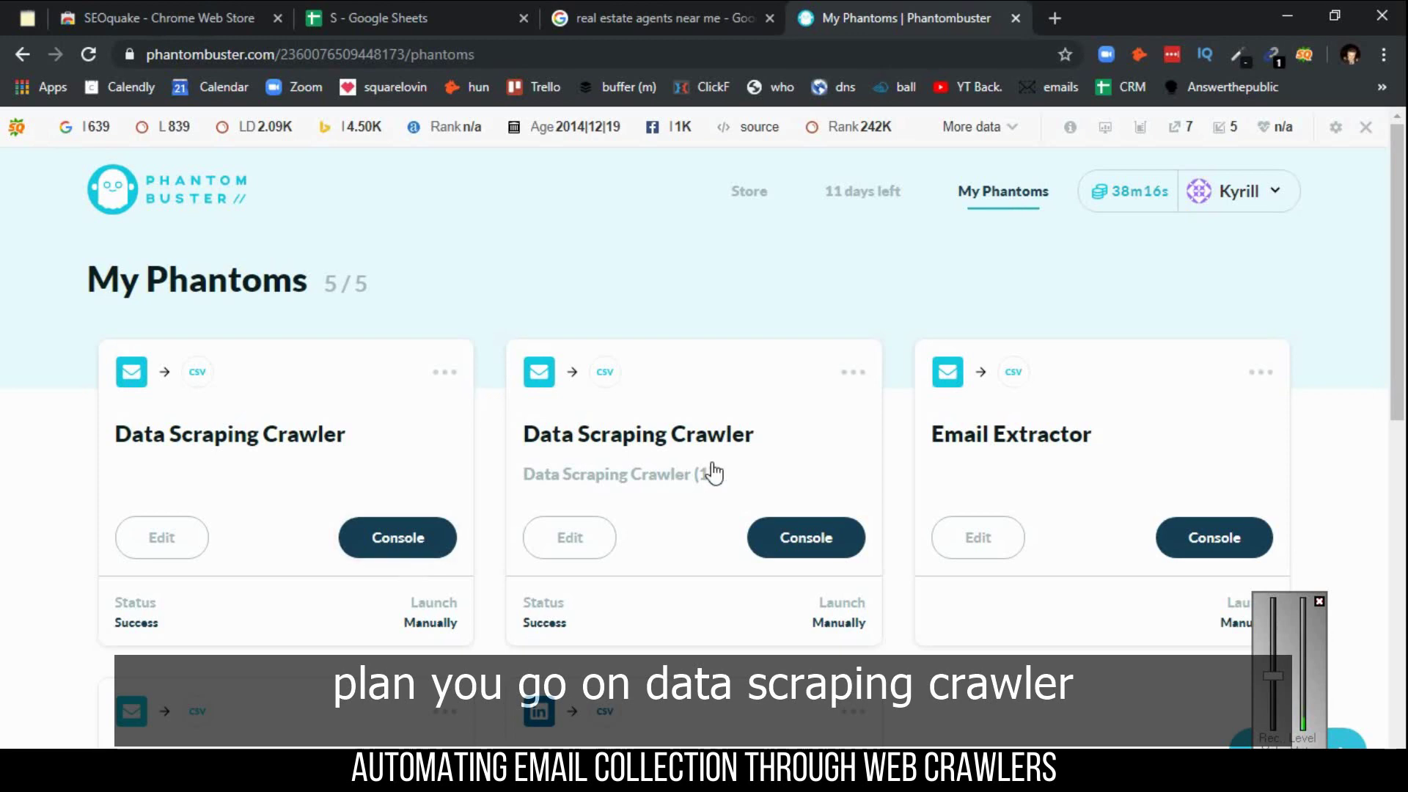
pyautogui.click(797, 539)
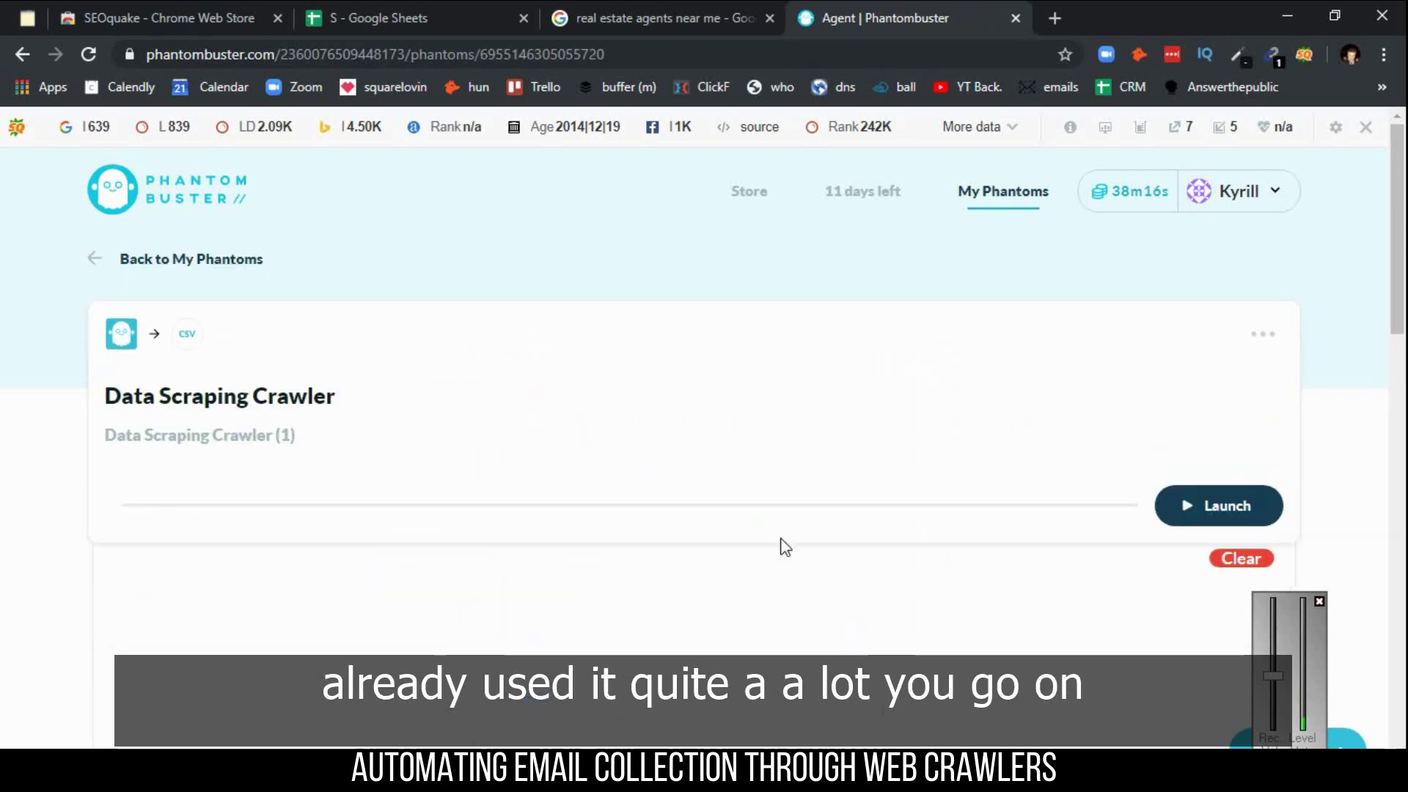
pyautogui.click(1257, 332)
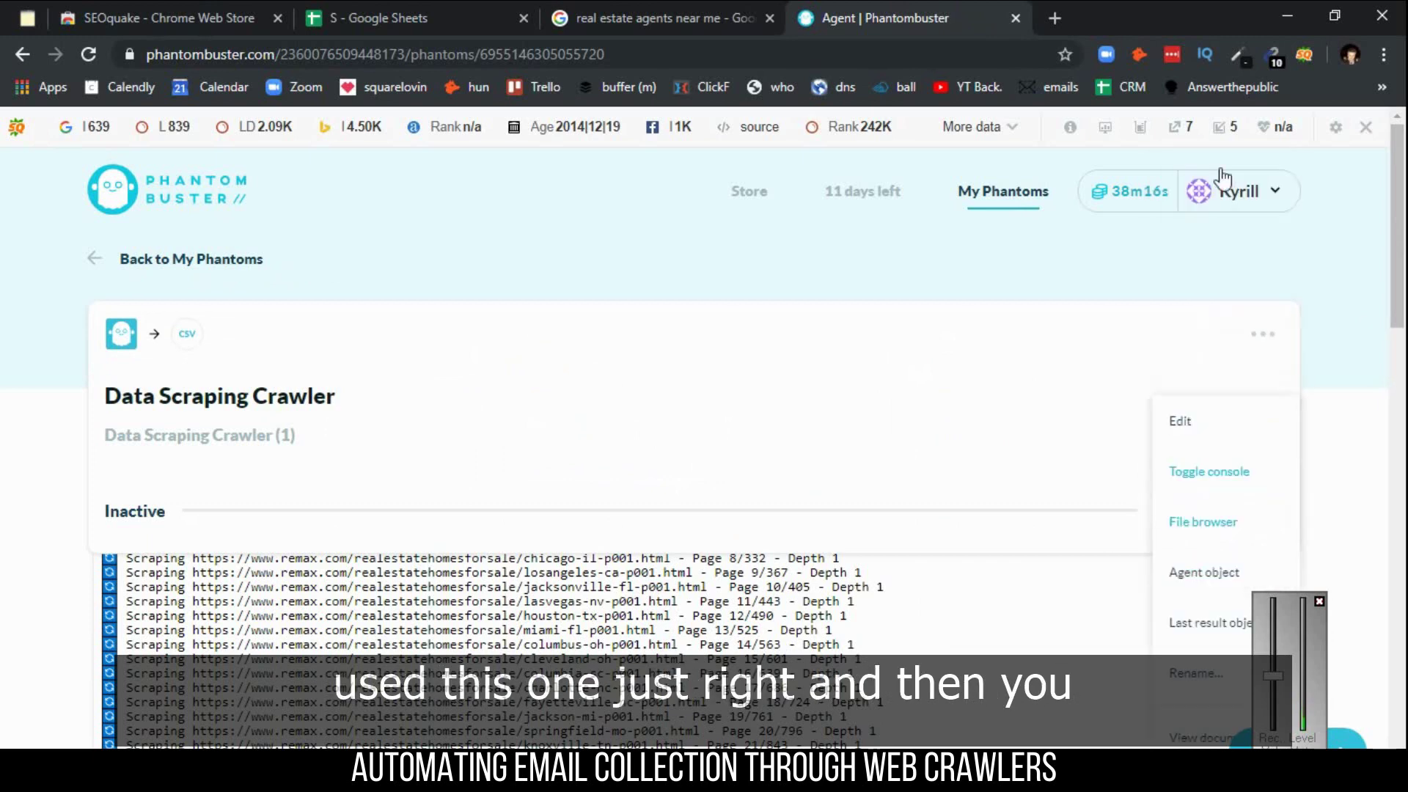
# - Paste the shared Google Sheet link into the crawler's Spreadsheet URL field, keeping default data boxes
pyautogui.click(1182, 417)
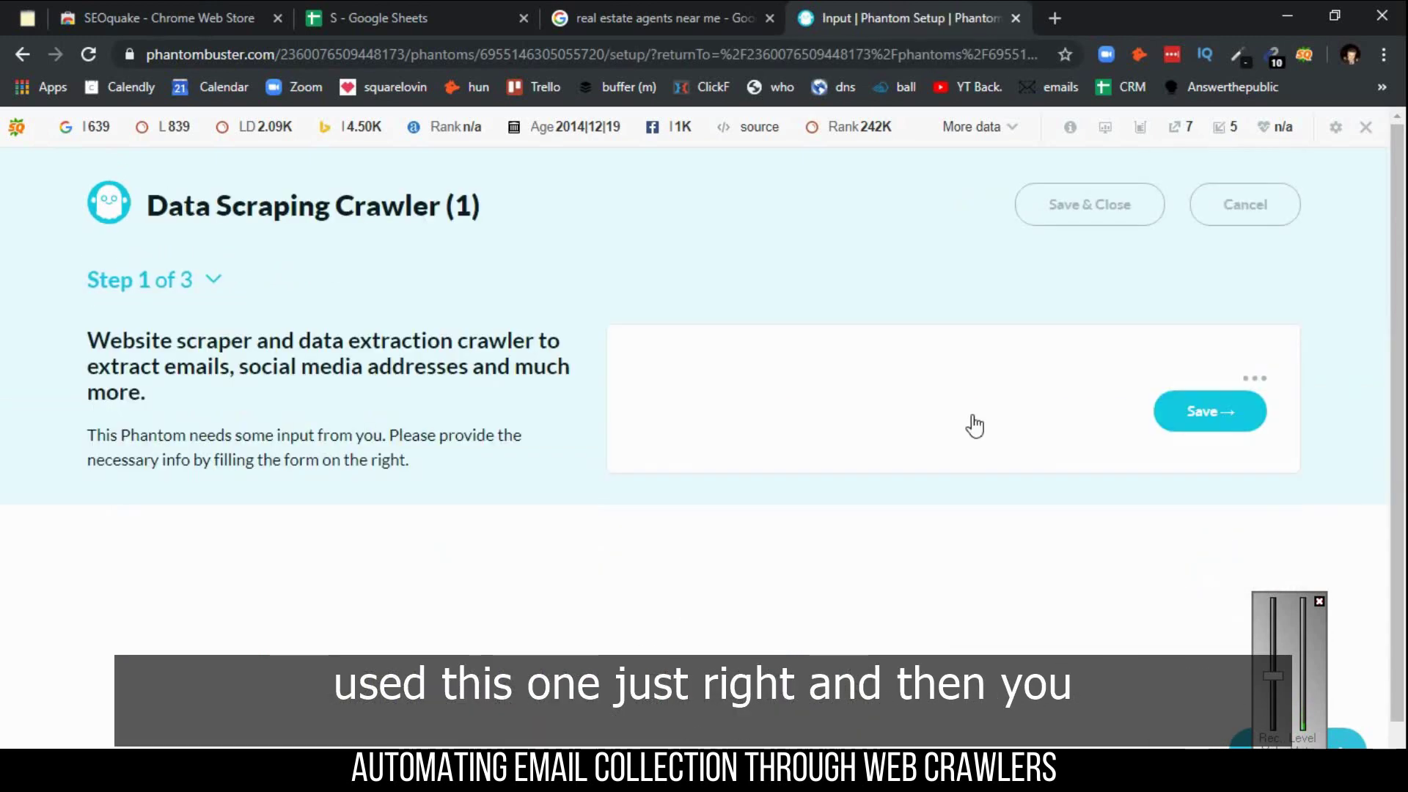
pyautogui.moveTo(1394, 279); pyautogui.dragTo(1393, 371)
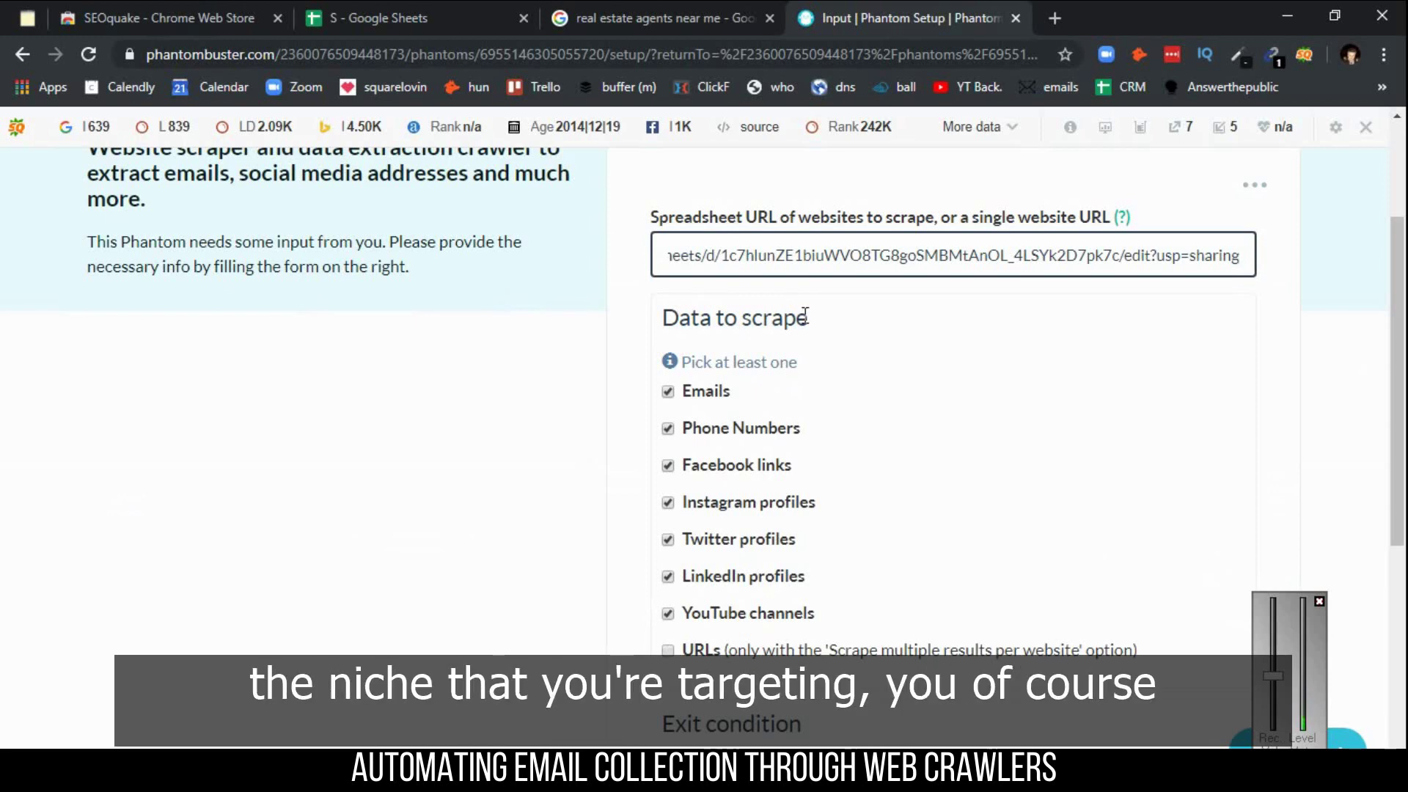
pyautogui.tripleClick(805, 255)
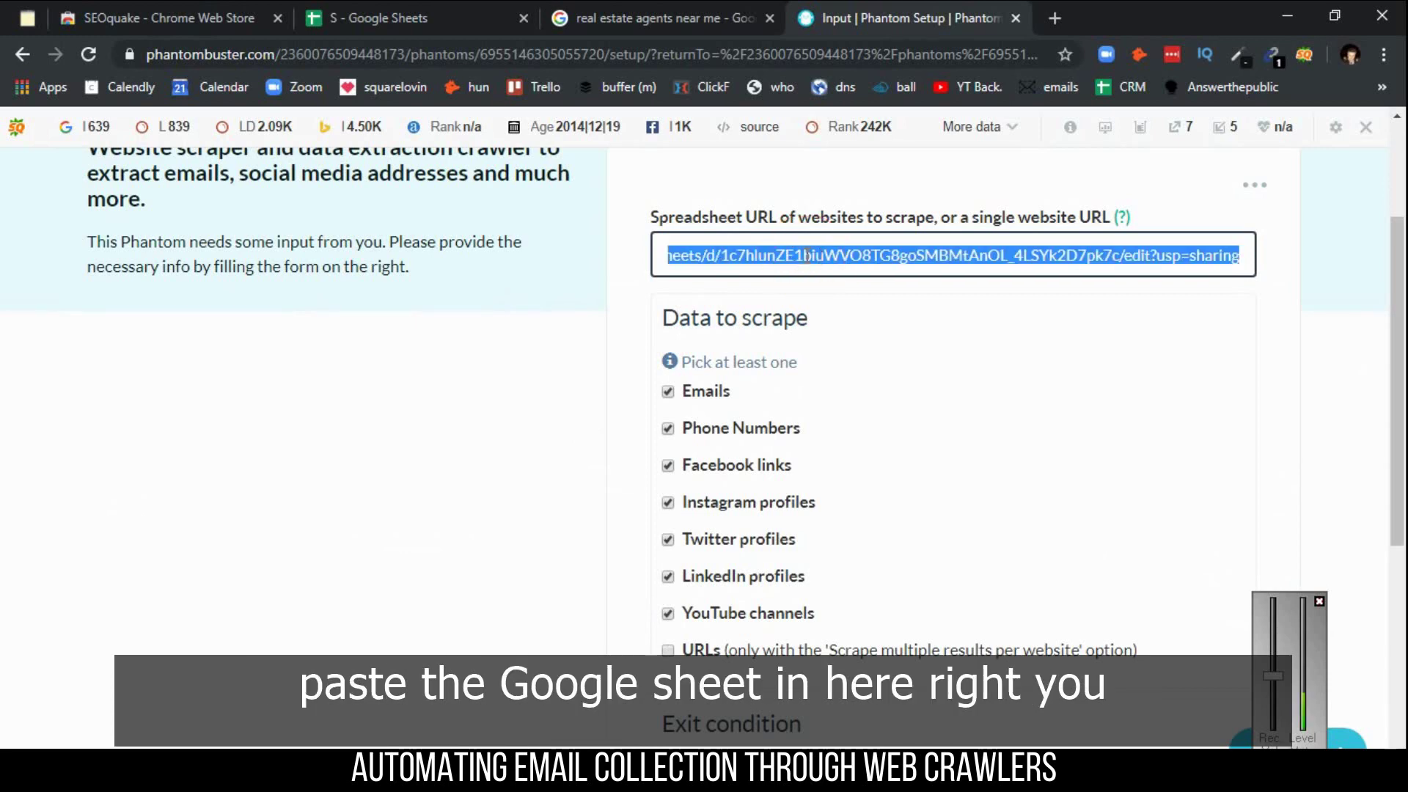
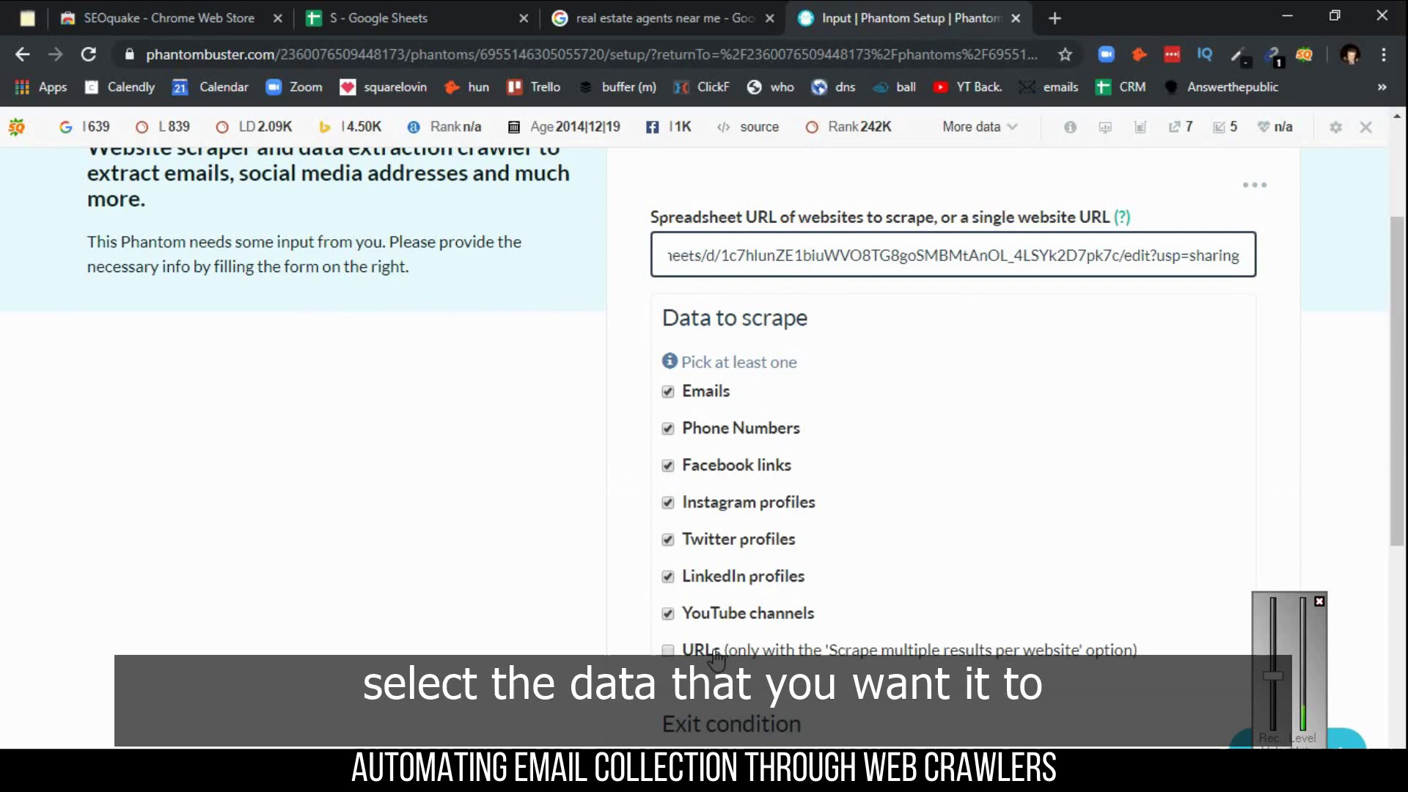
# - Try a depth limit of 1, then remove it, keeping only the email-found exit, and save
pyautogui.moveTo(1400, 398); pyautogui.dragTo(1404, 588)
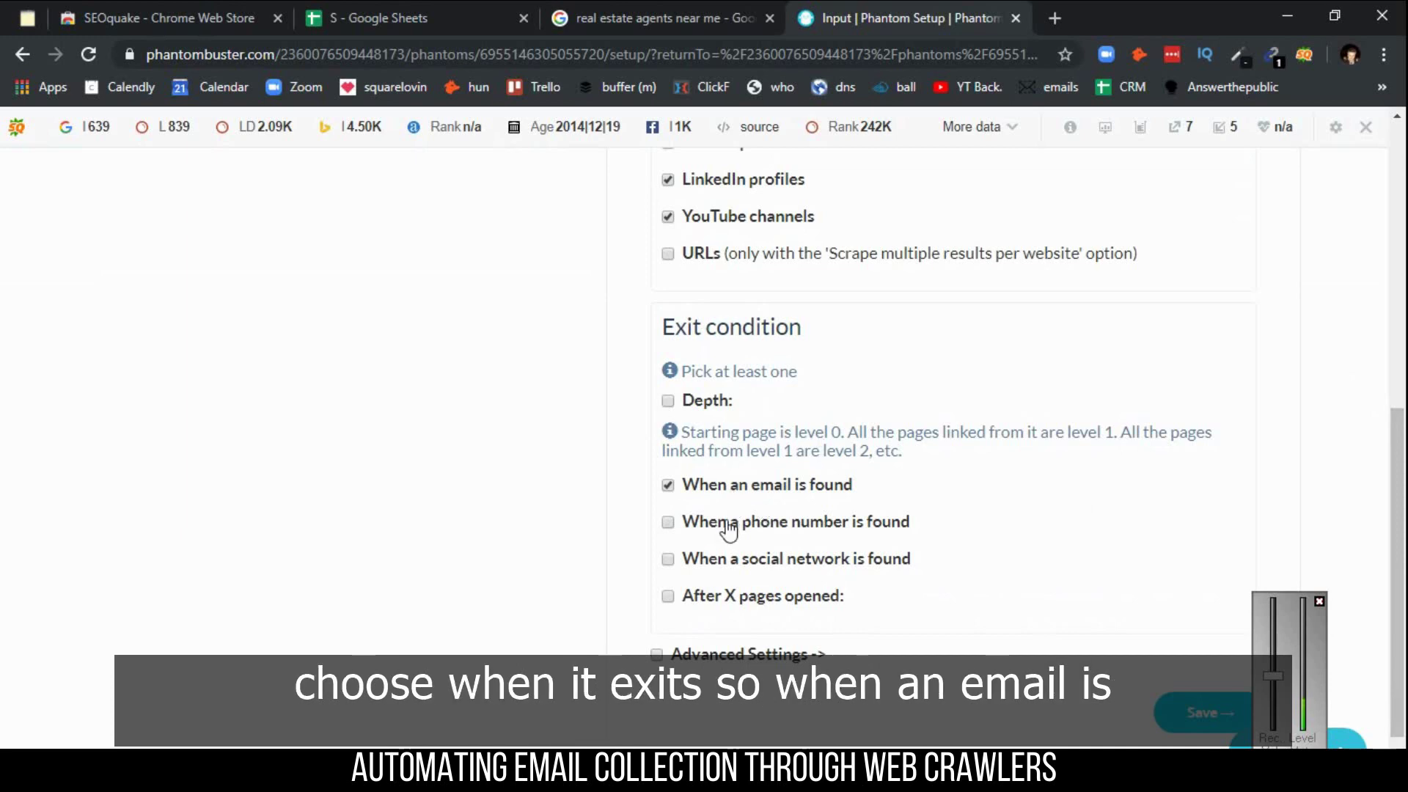
pyautogui.click(686, 402)
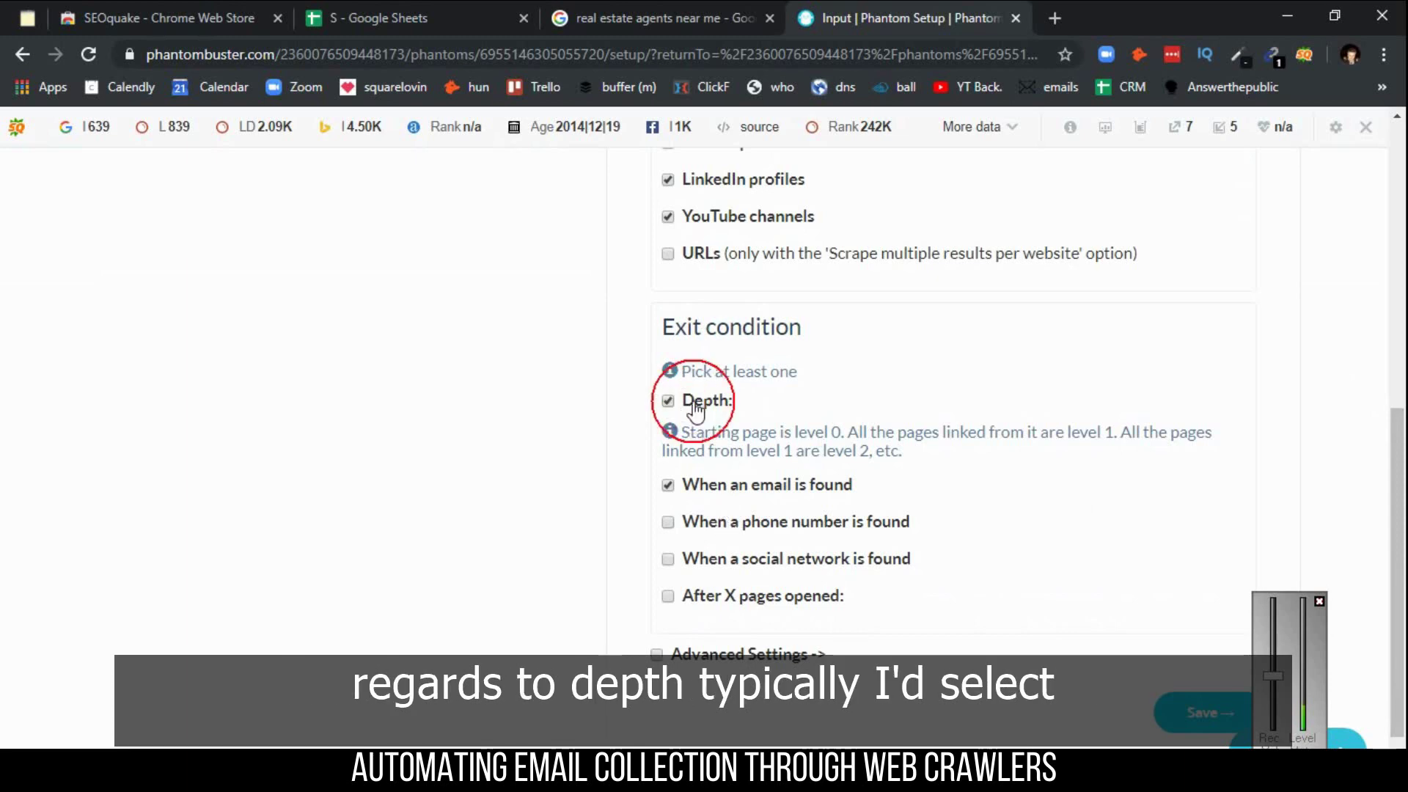
pyautogui.click(745, 511)
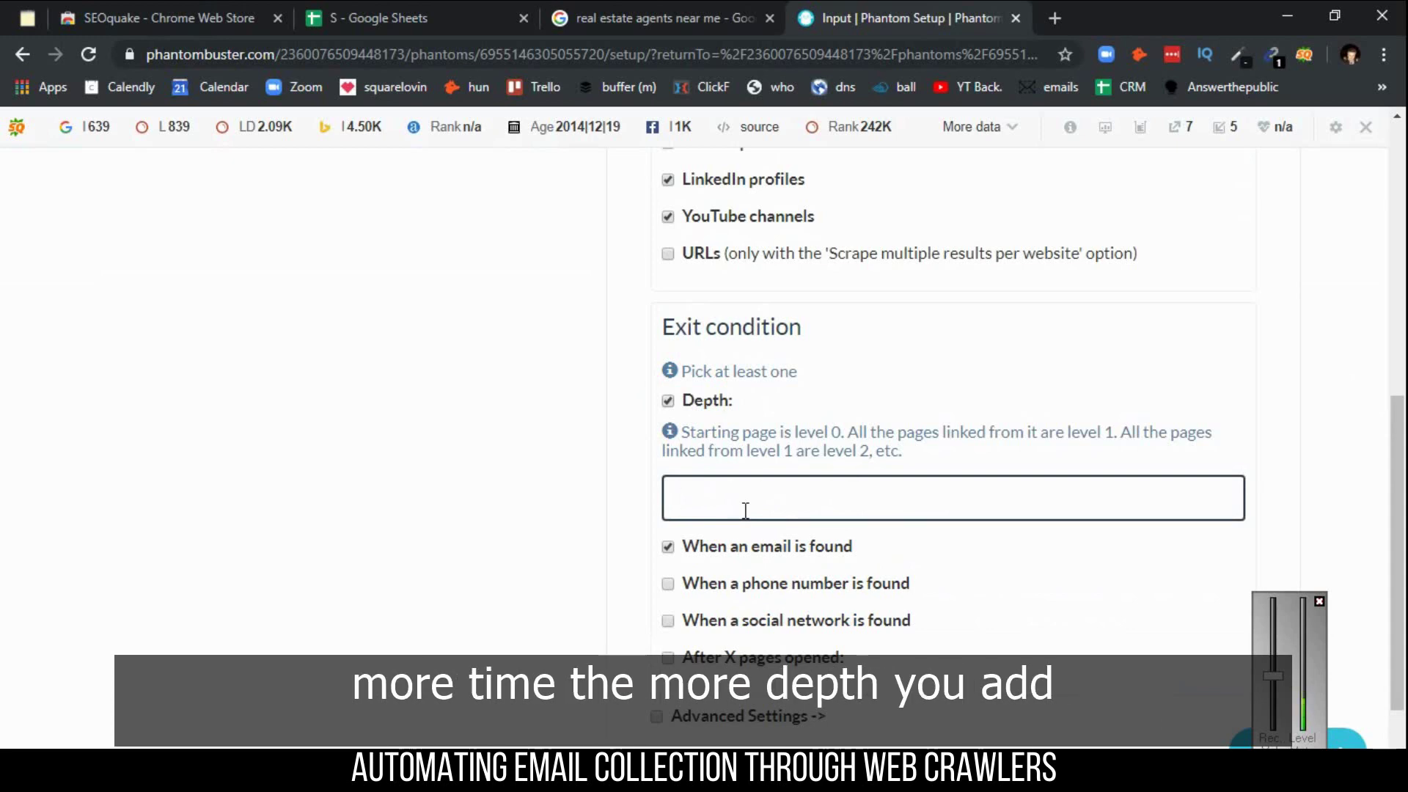
pyautogui.click(702, 404)
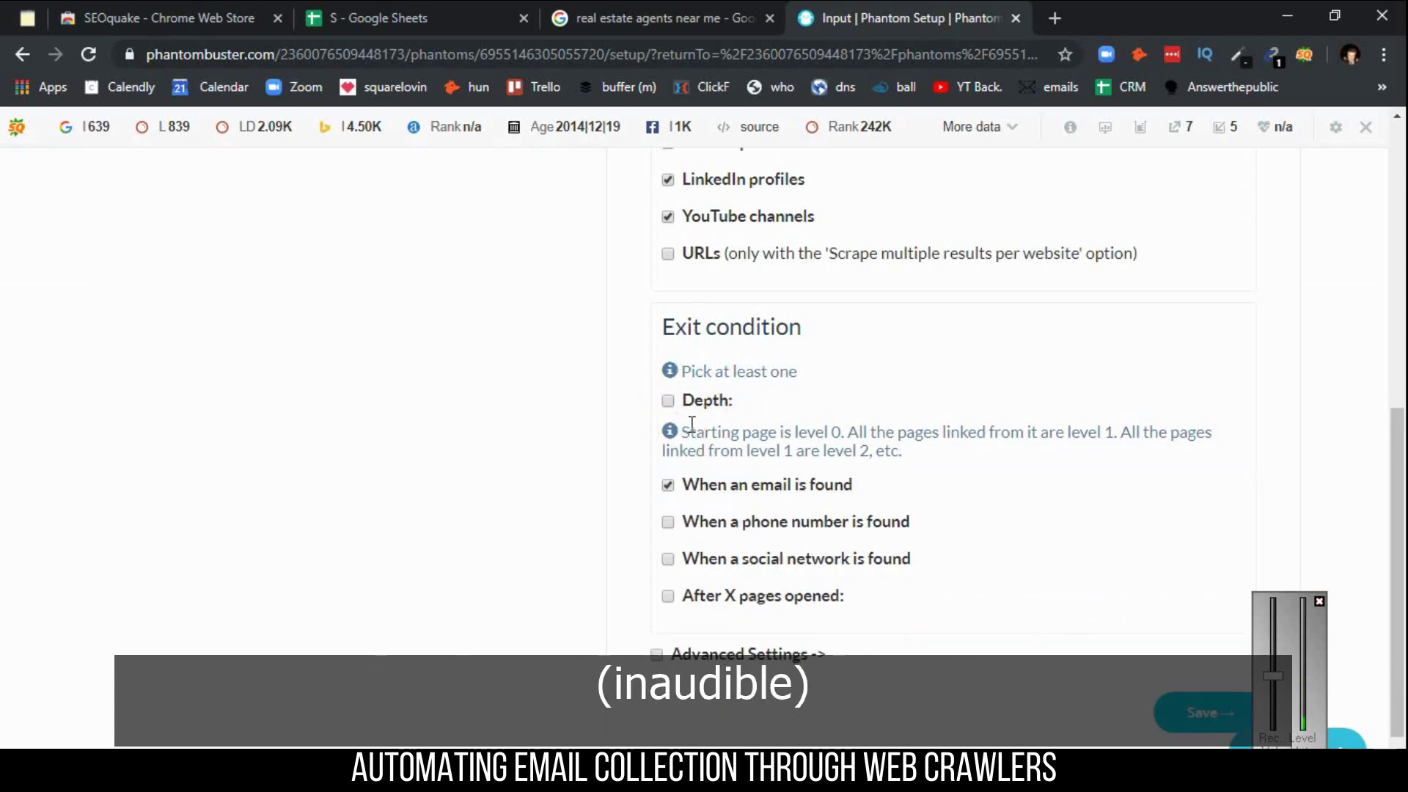
pyautogui.click(706, 406)
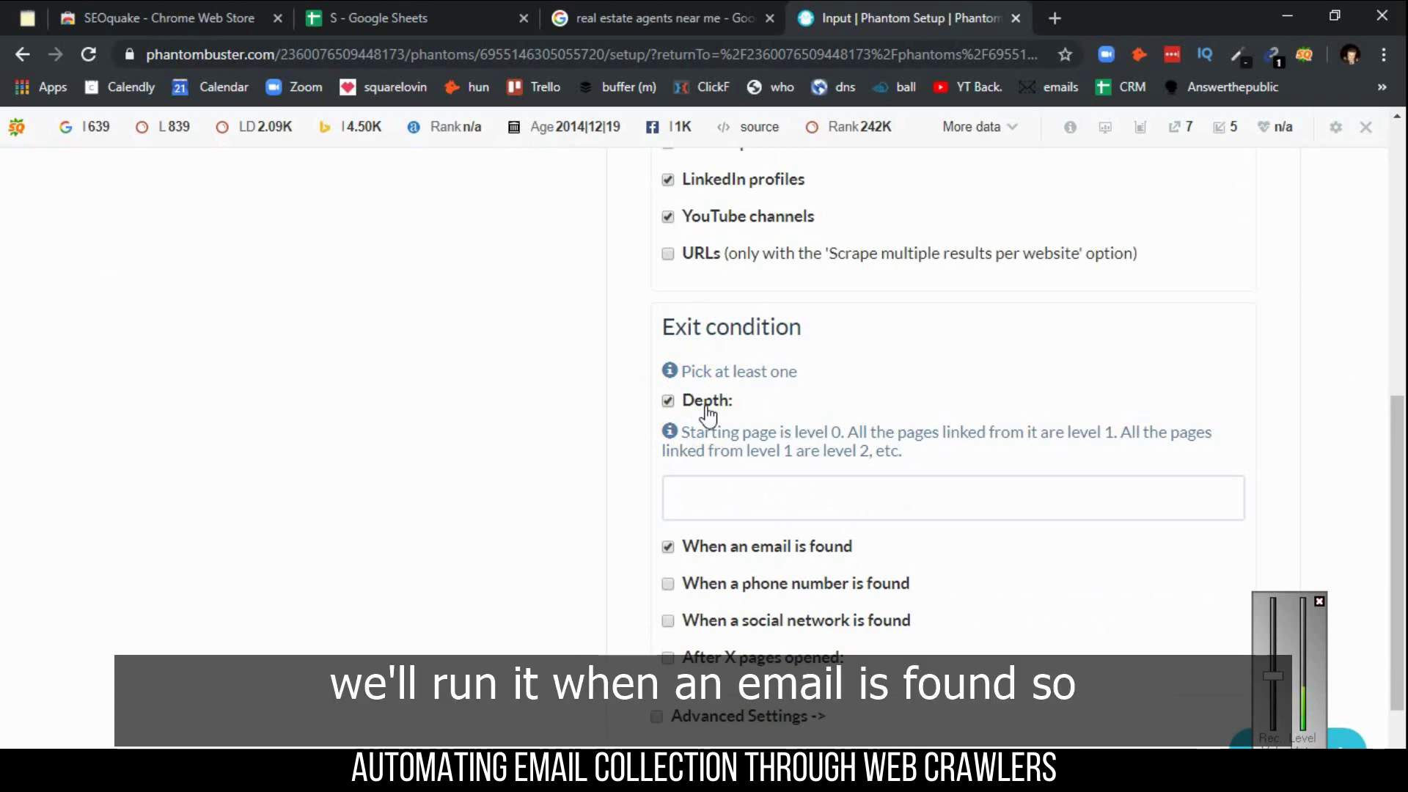
pyautogui.click(914, 491)
pyautogui.write('1')
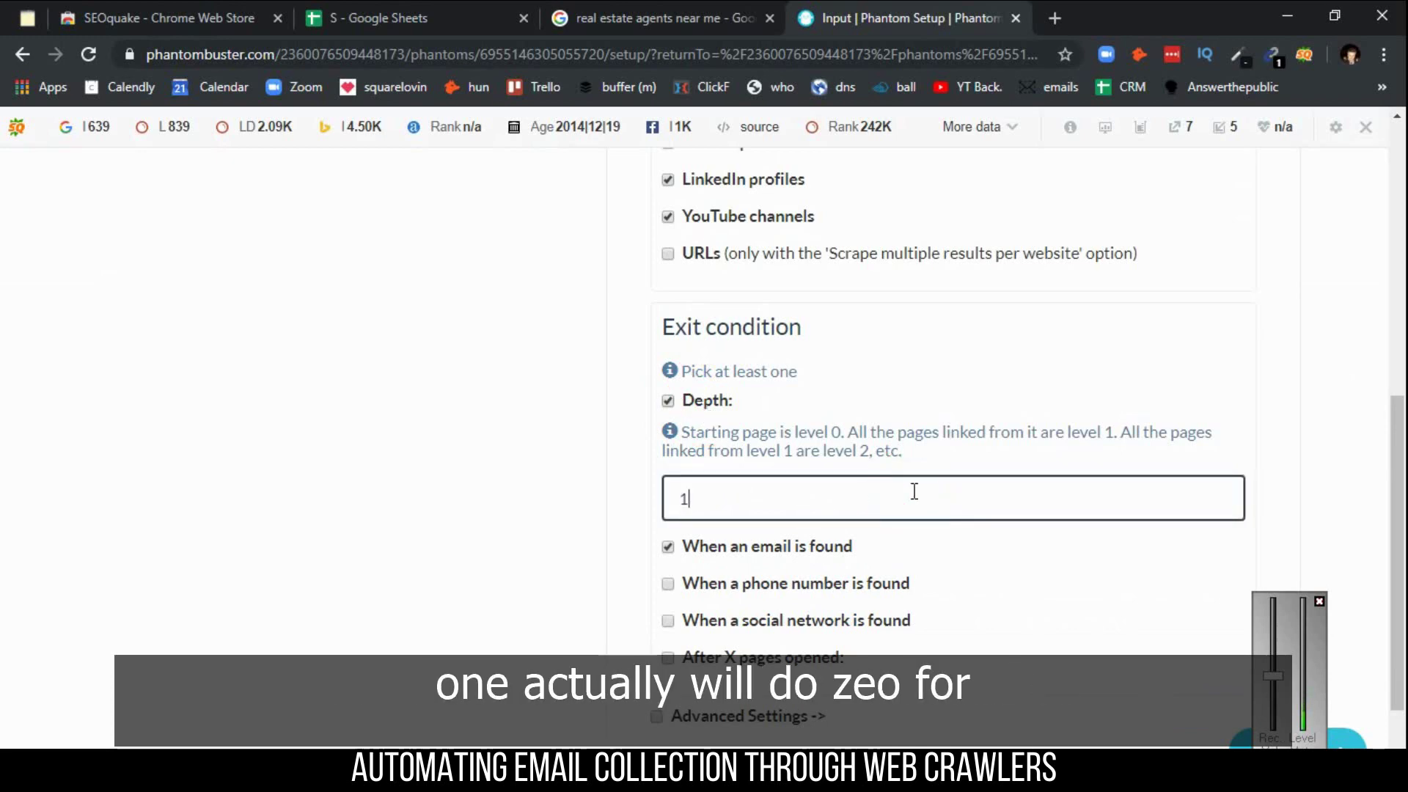
pyautogui.click(696, 400)
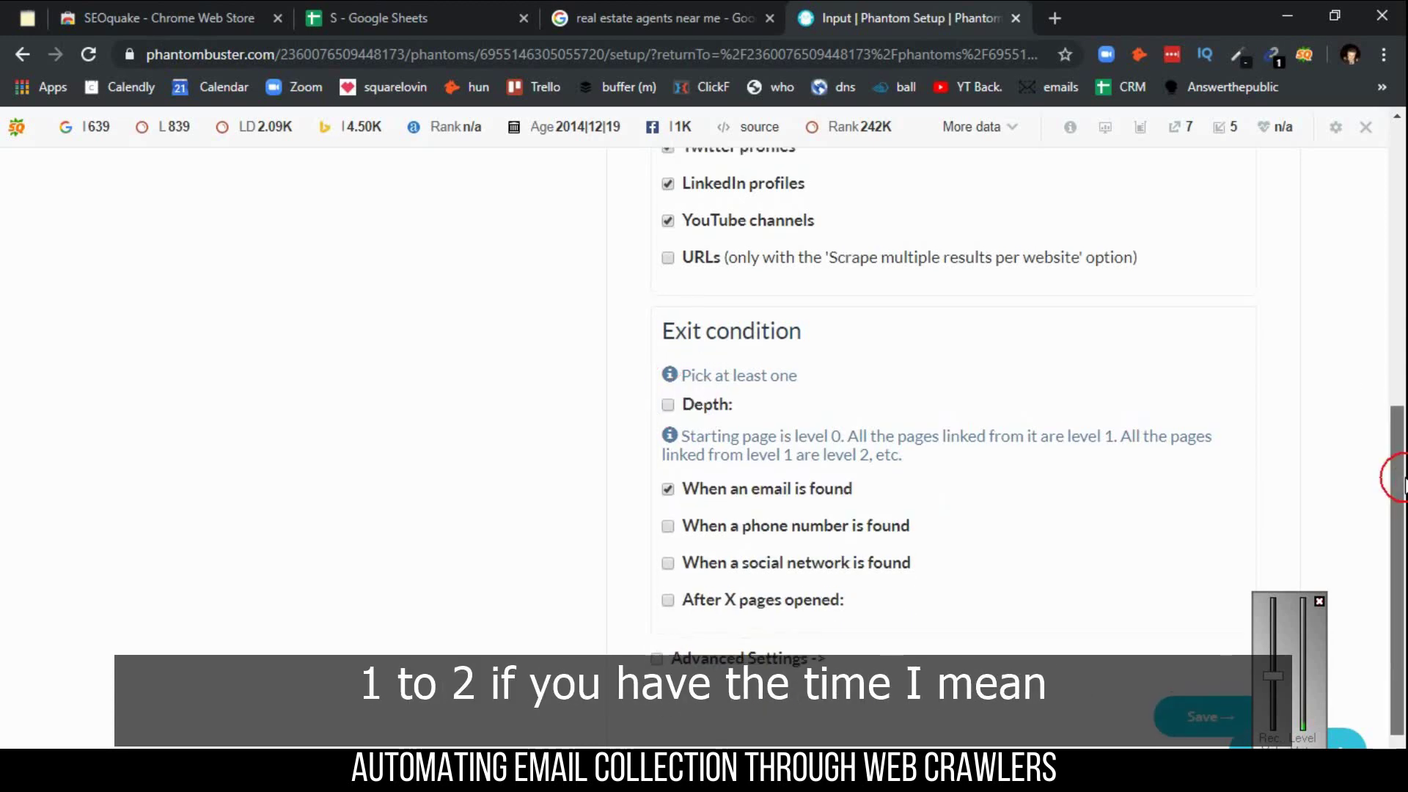
pyautogui.scroll(-1, 1393, 477)
pyautogui.click(1186, 646)
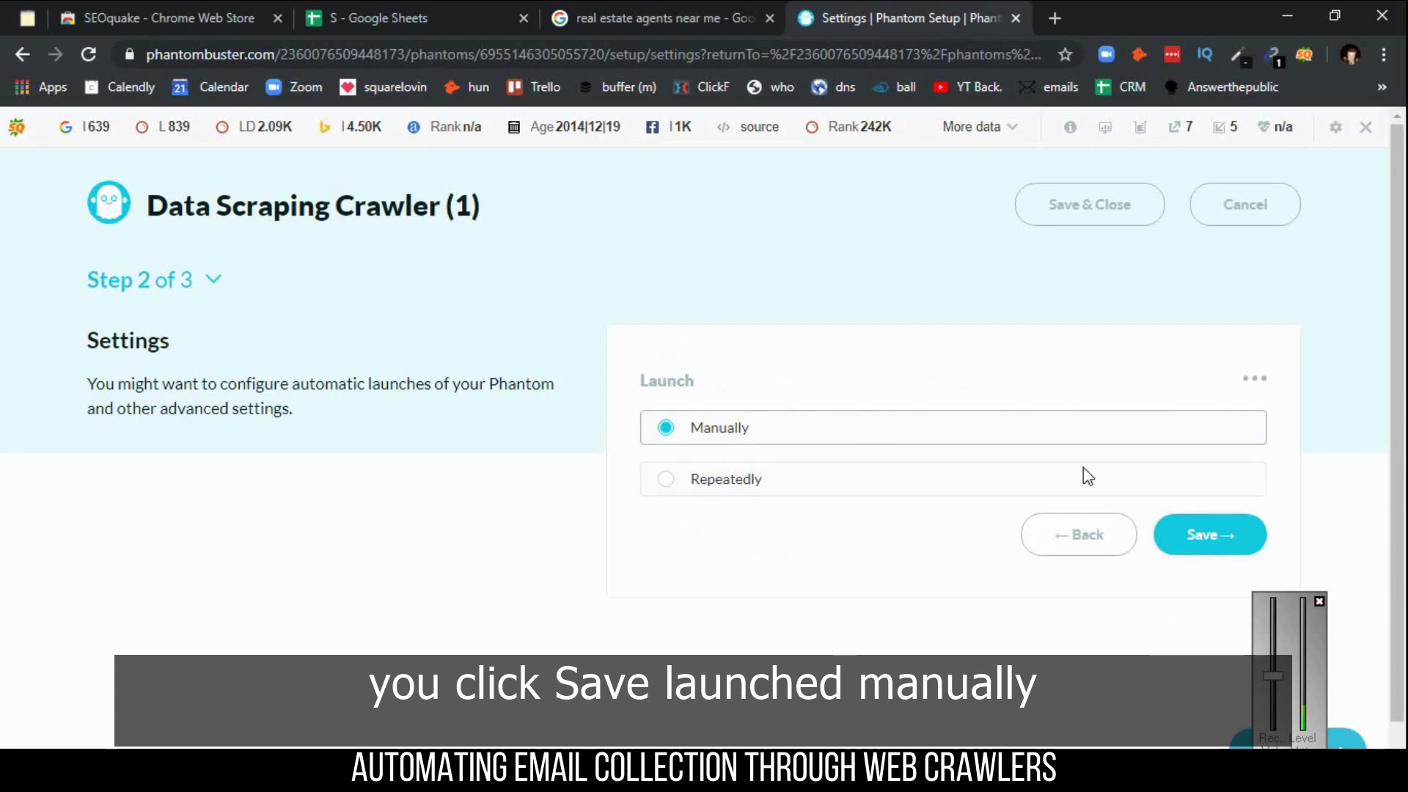
# - Keep manual launch, save notifications as 'In case of error', and launch the crawler
pyautogui.click(1234, 541)
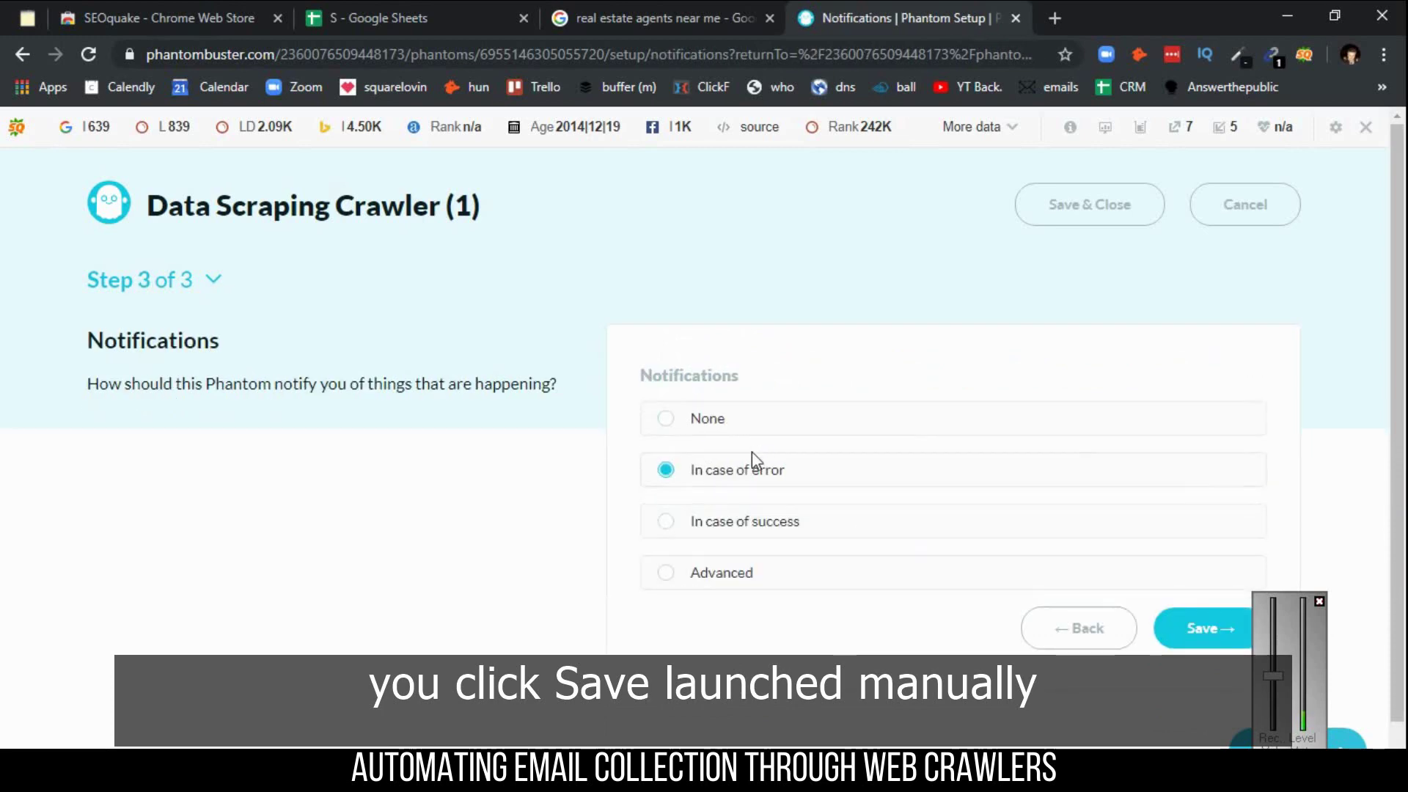
pyautogui.click(1204, 628)
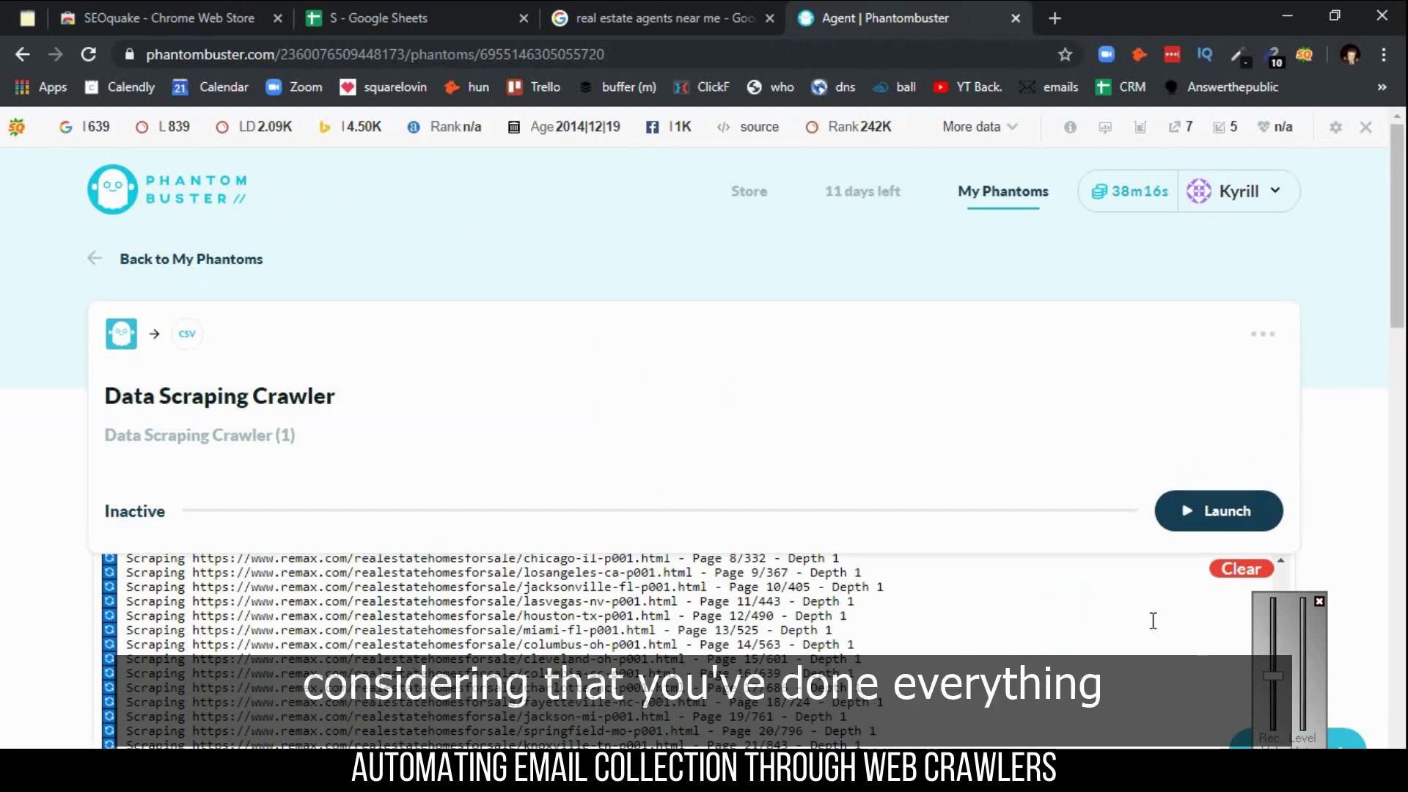
pyautogui.click(1232, 514)
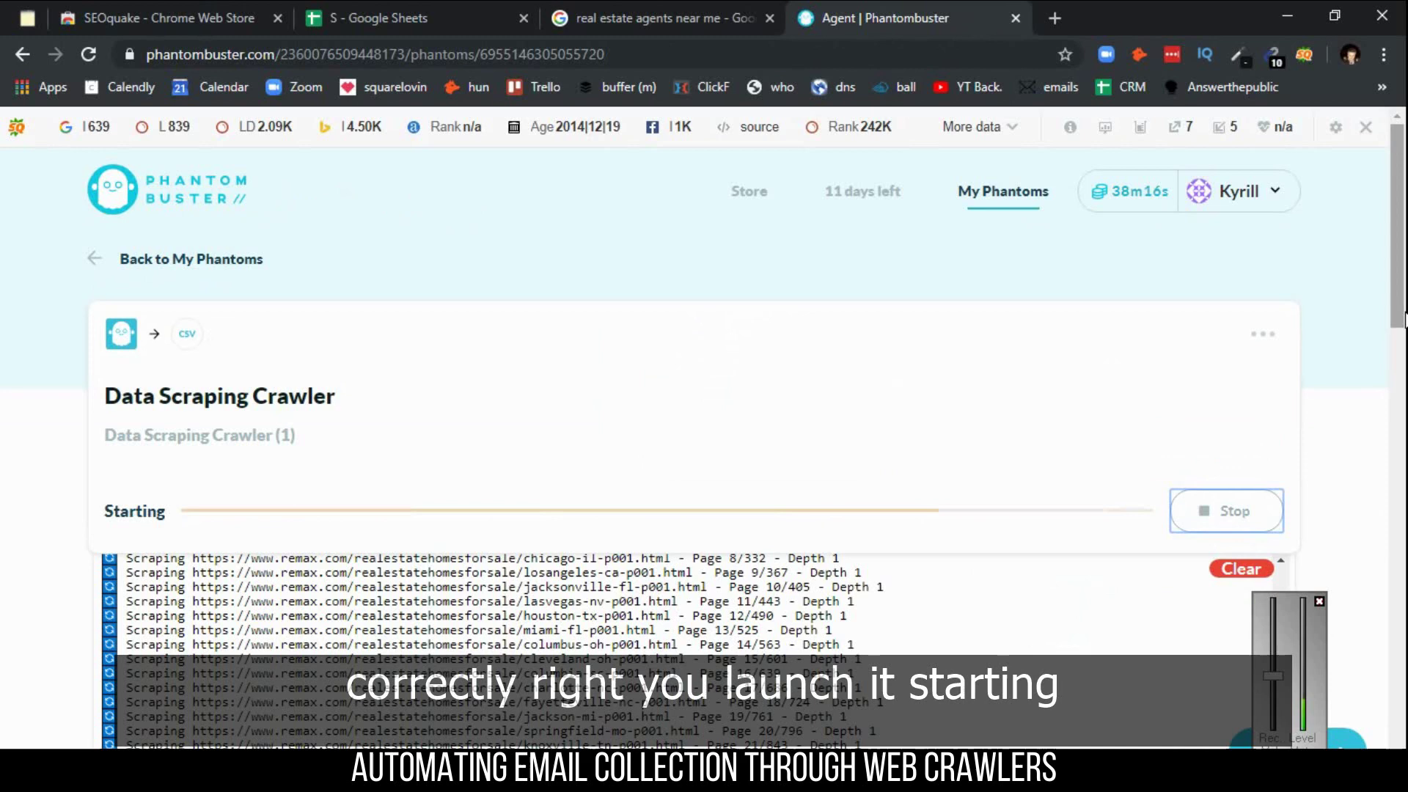
pyautogui.moveTo(1396, 301); pyautogui.dragTo(1397, 376)
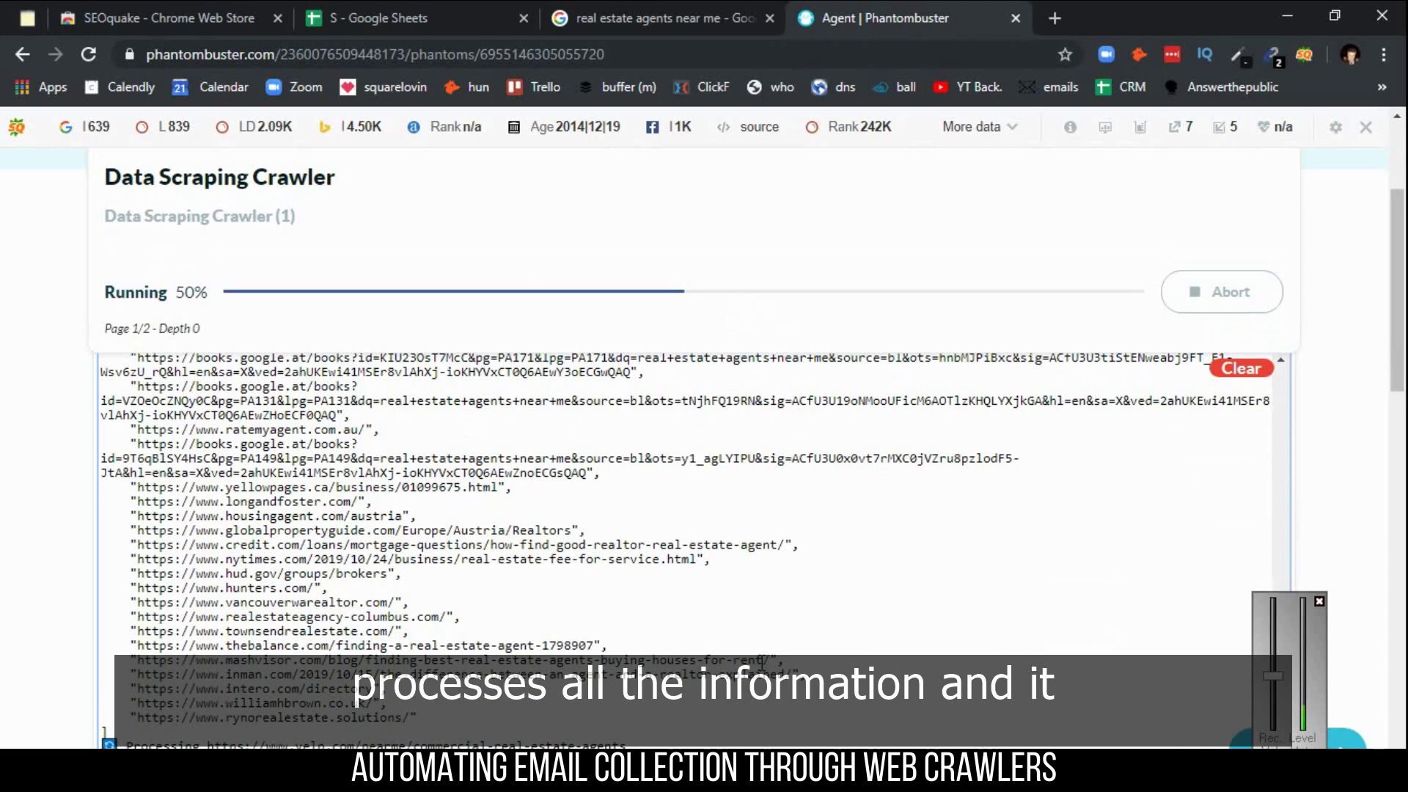
# - Follow the crawler's log as it runs, then download result.csv from the Files section
pyautogui.moveTo(1397, 310); pyautogui.dragTo(1401, 361)
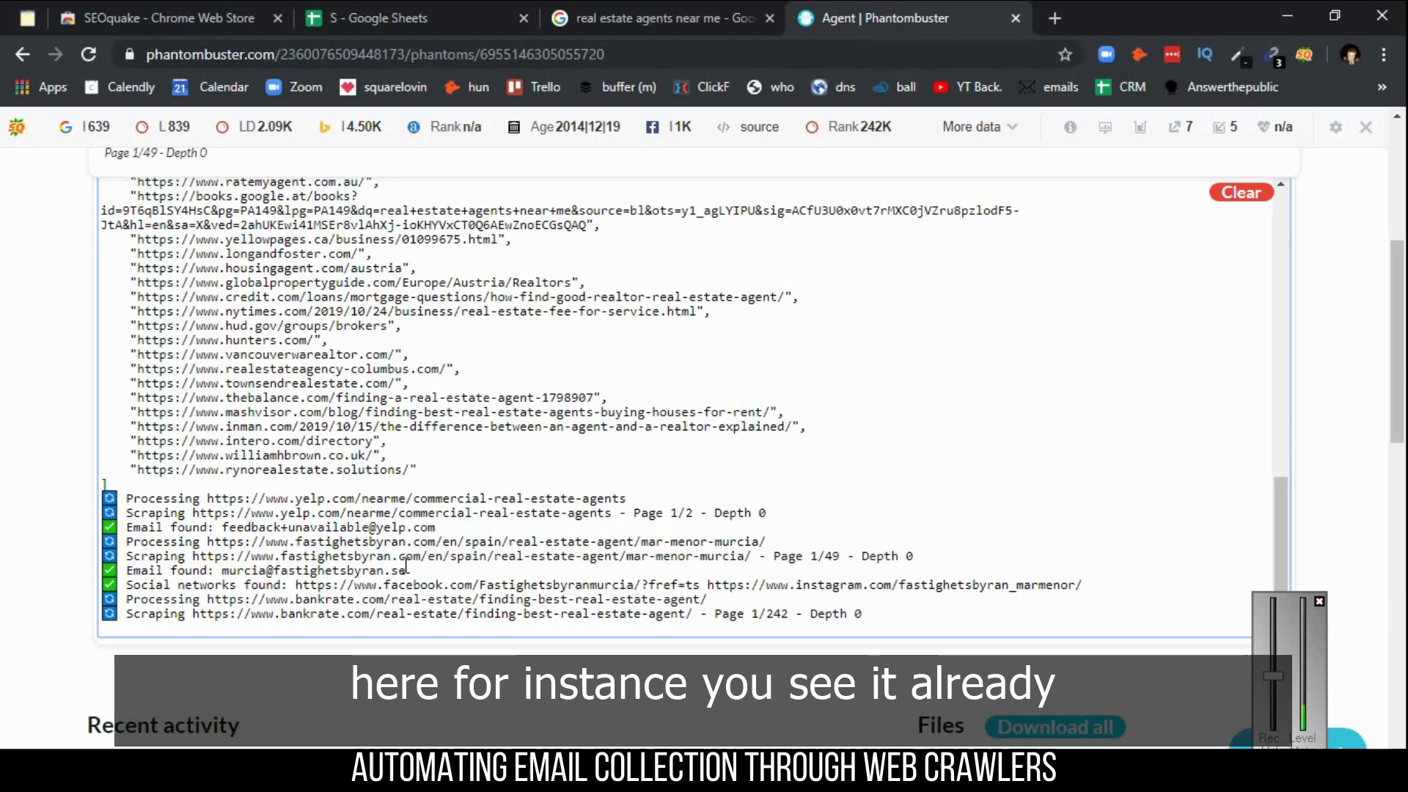
pyautogui.moveTo(407, 571); pyautogui.dragTo(223, 572)
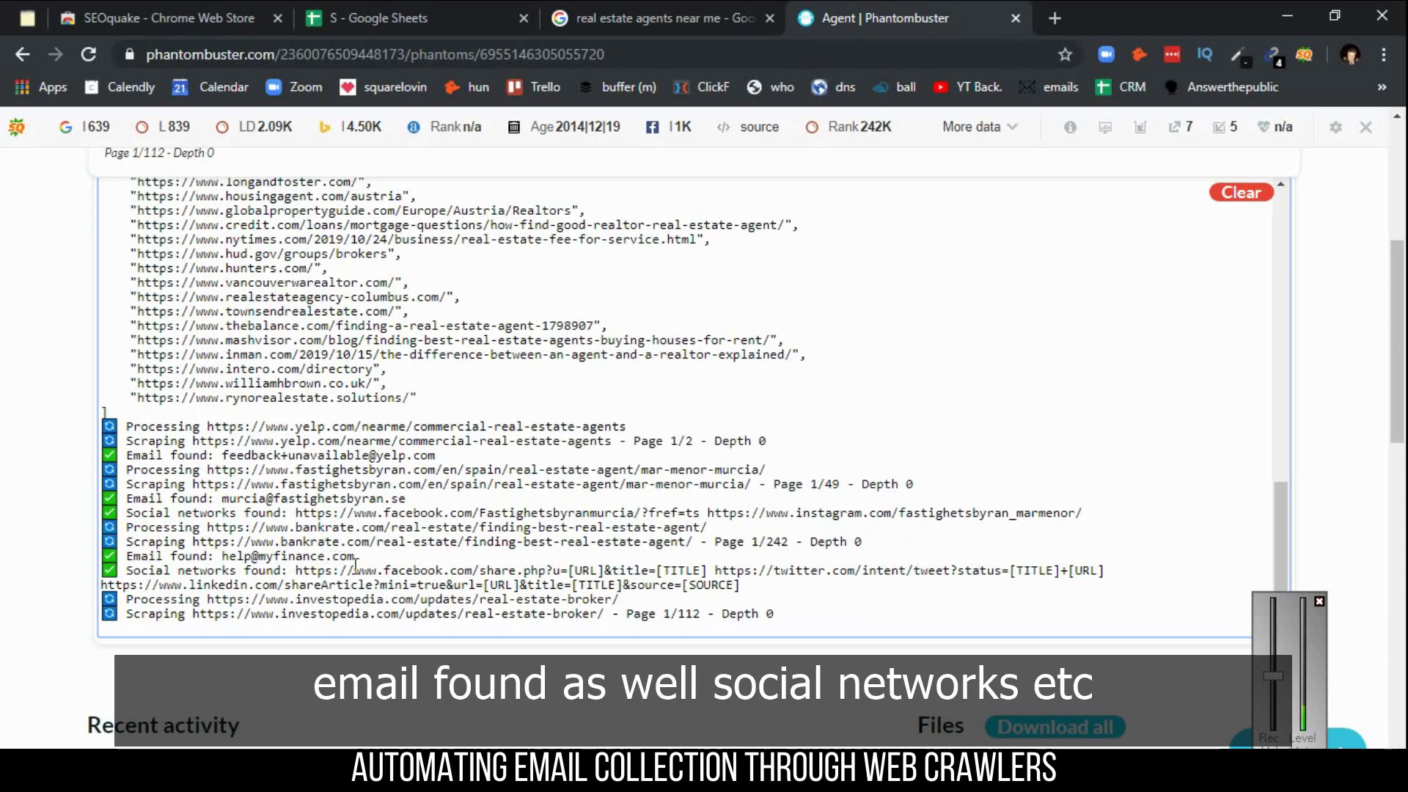
pyautogui.scroll(-4, 1142, 507)
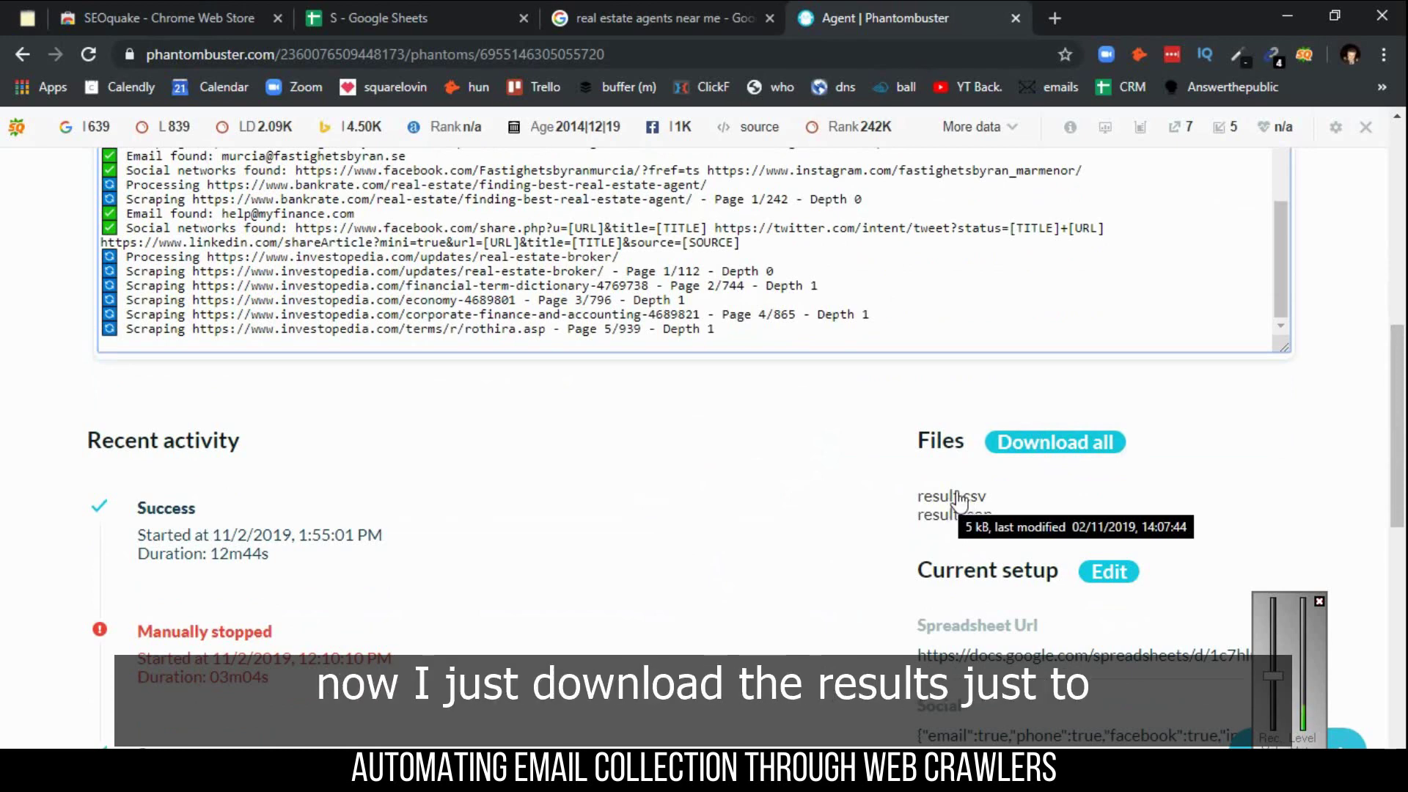
pyautogui.click(959, 499)
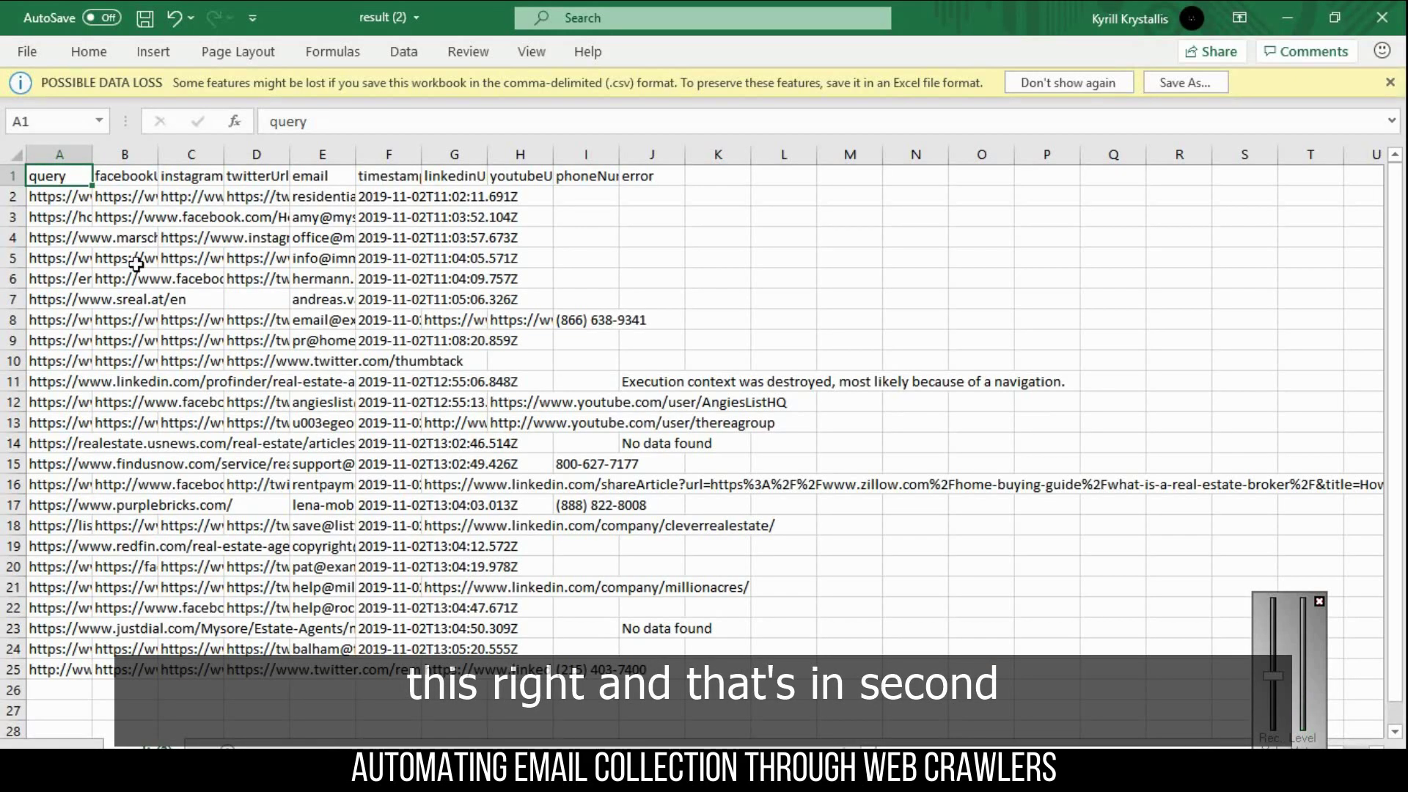
# - Widen columns A to E so full query URLs, social links and email addresses show
pyautogui.click(136, 264)
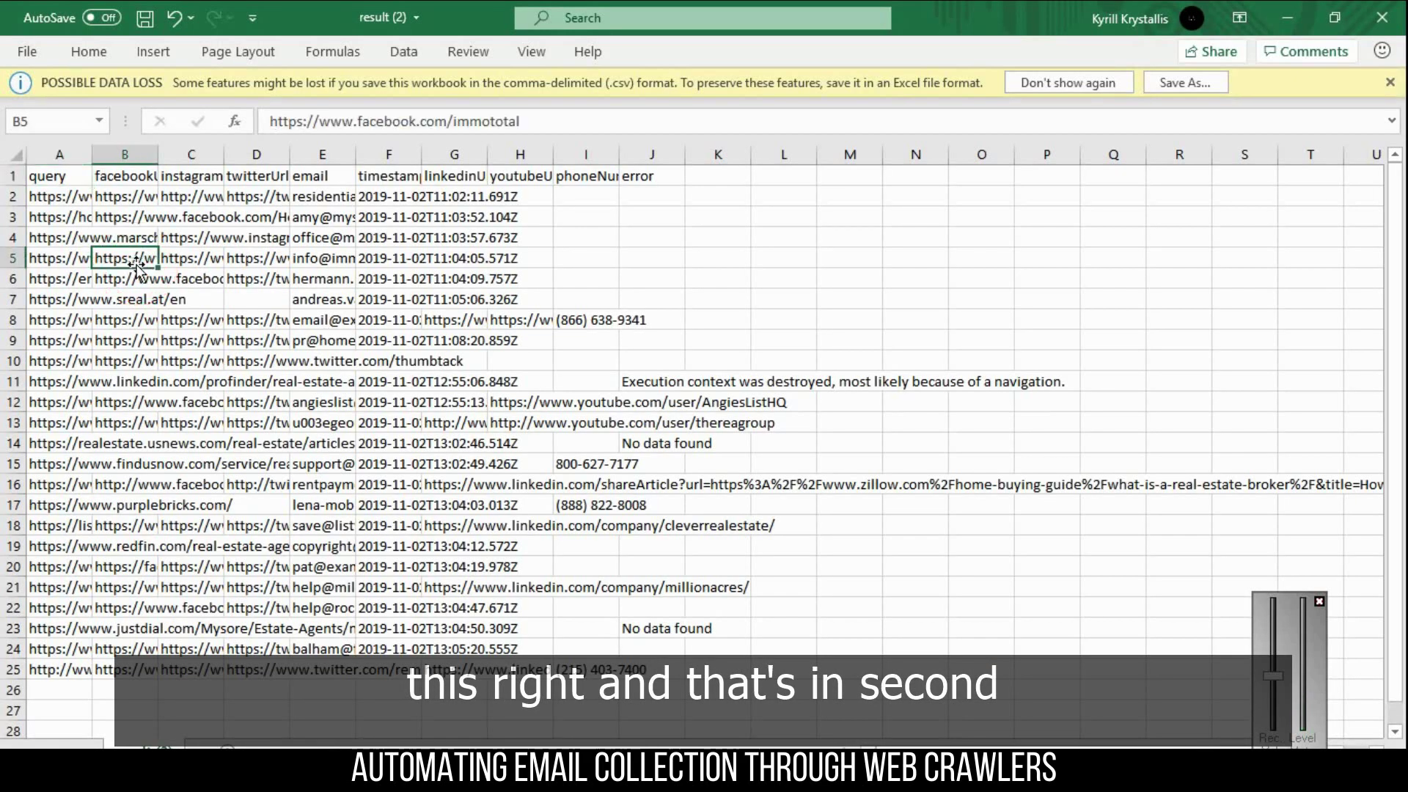
pyautogui.moveTo(92, 154); pyautogui.dragTo(266, 159)
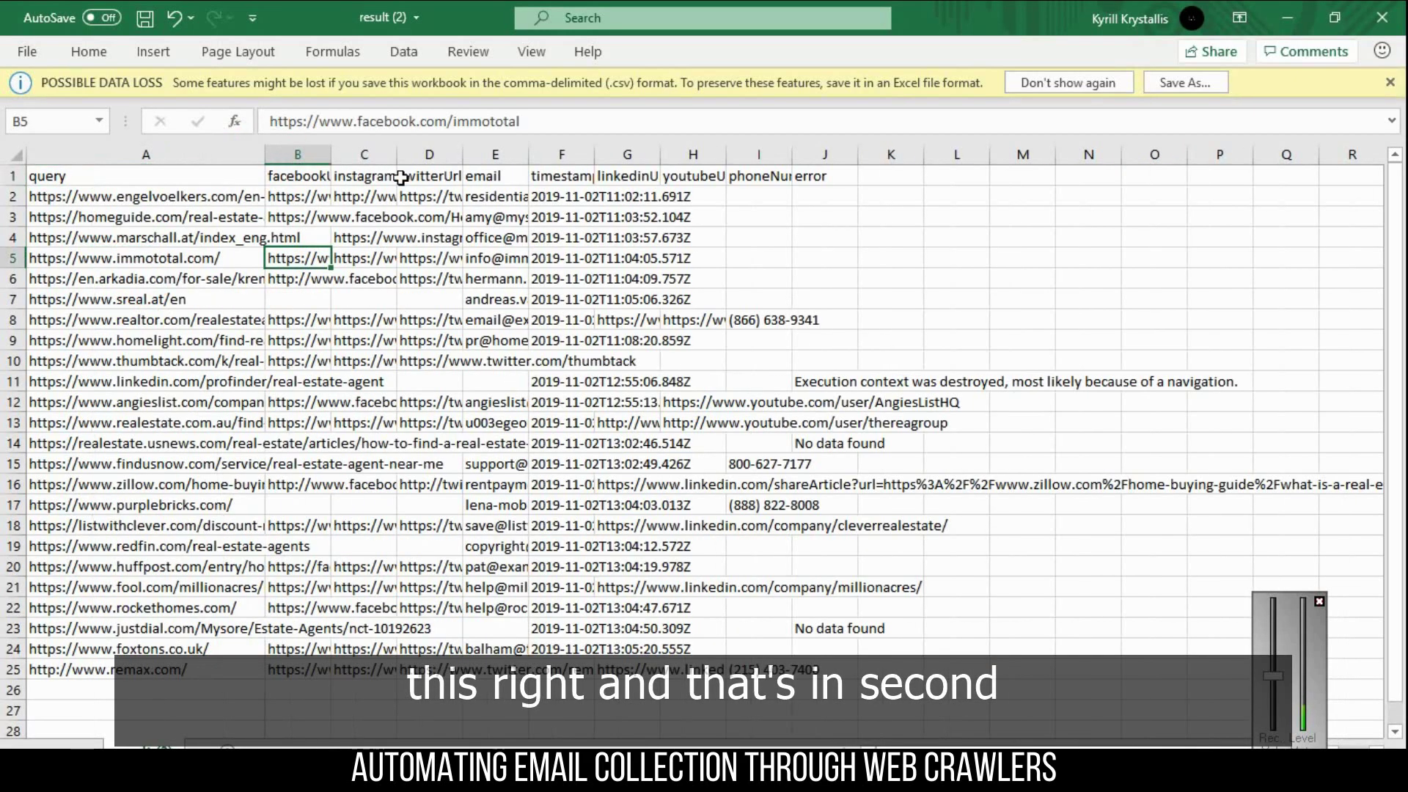
pyautogui.moveTo(395, 157); pyautogui.dragTo(616, 174)
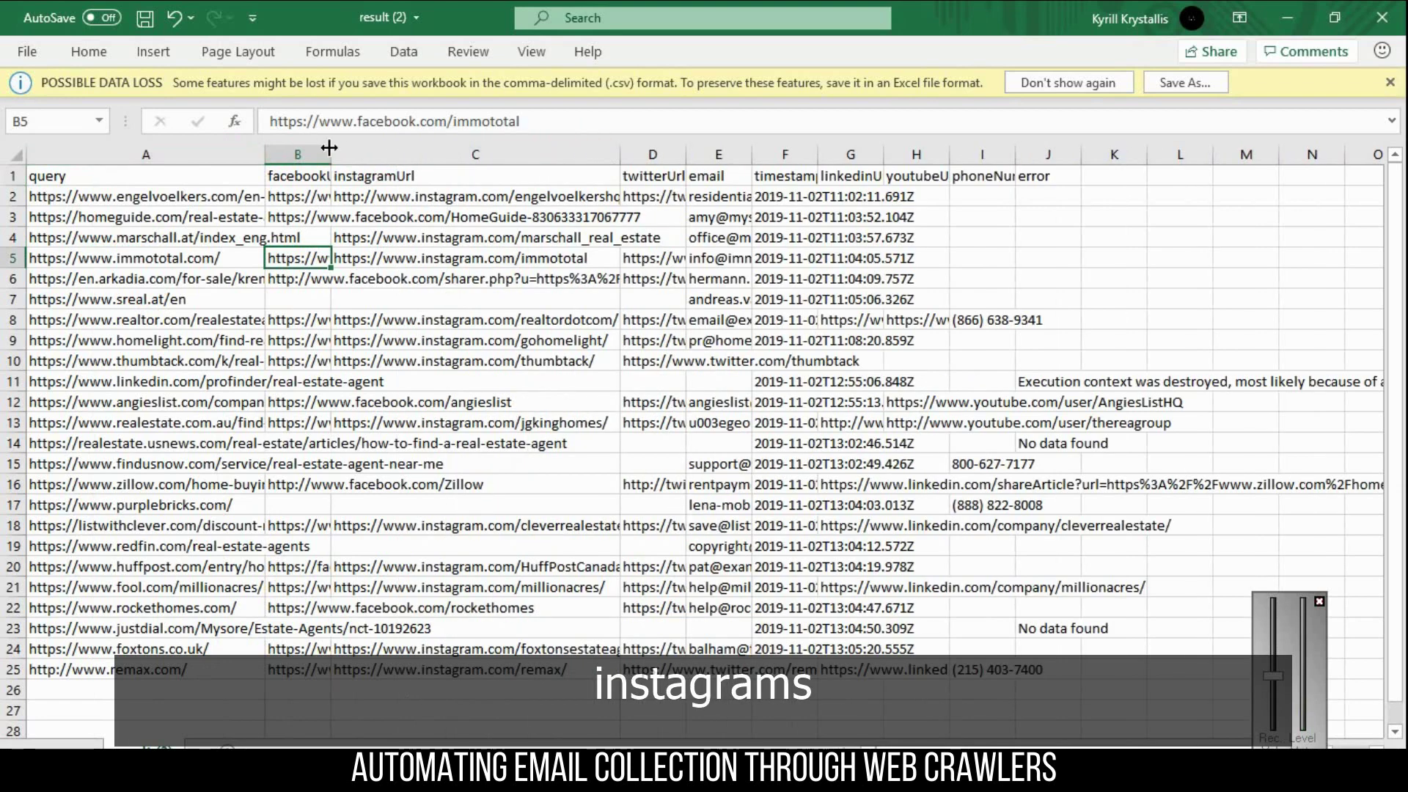
pyautogui.moveTo(327, 147); pyautogui.dragTo(547, 153)
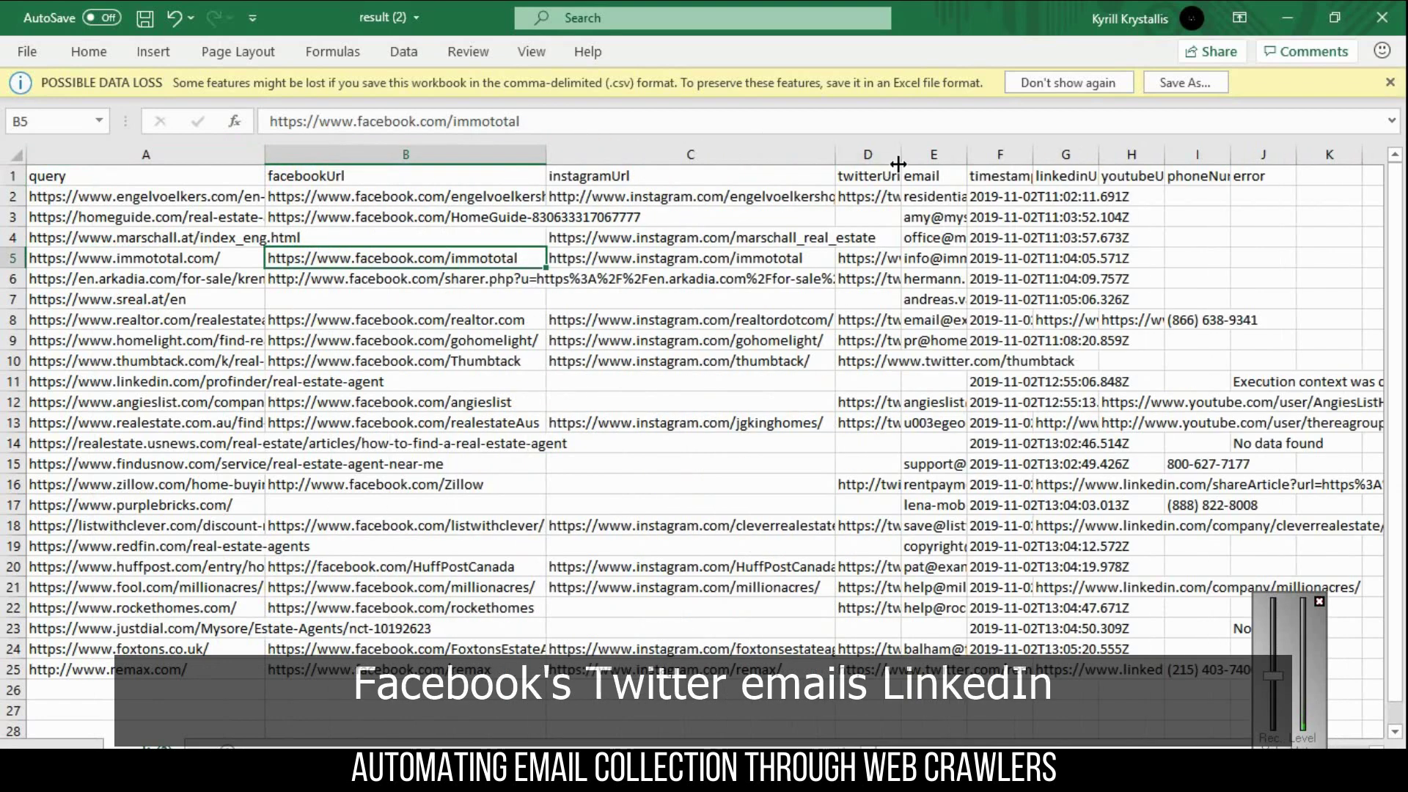
pyautogui.moveTo(901, 154); pyautogui.dragTo(1335, 163)
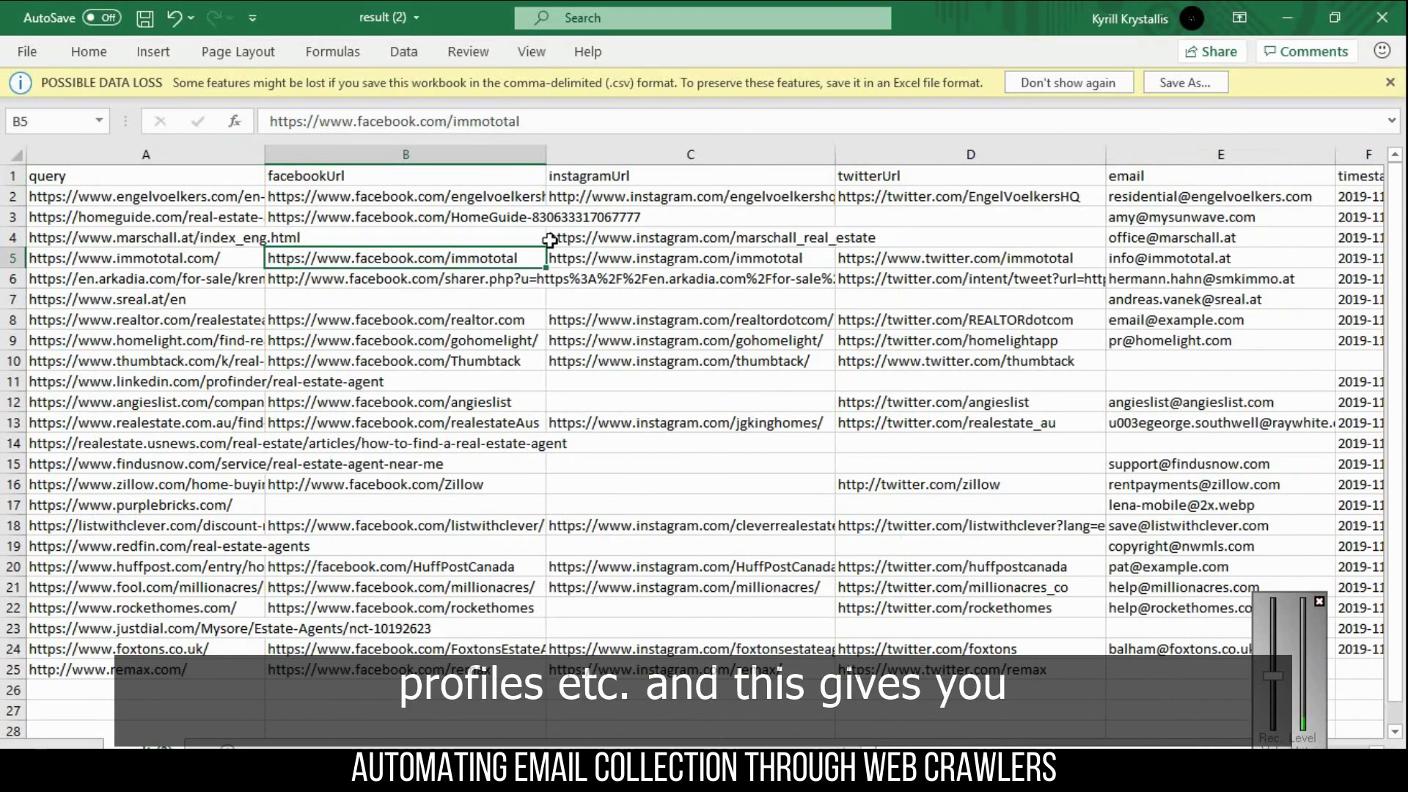
pyautogui.click(551, 239)
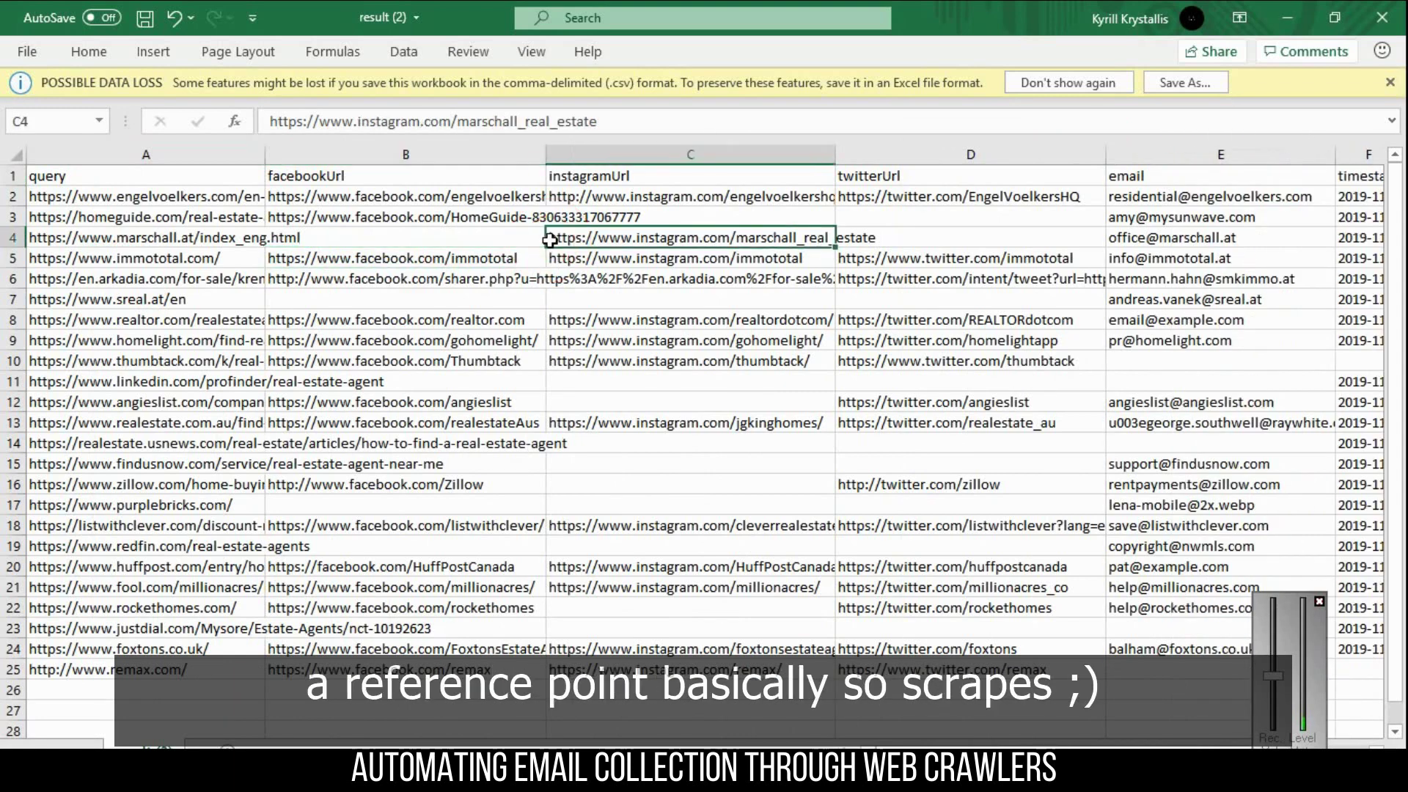